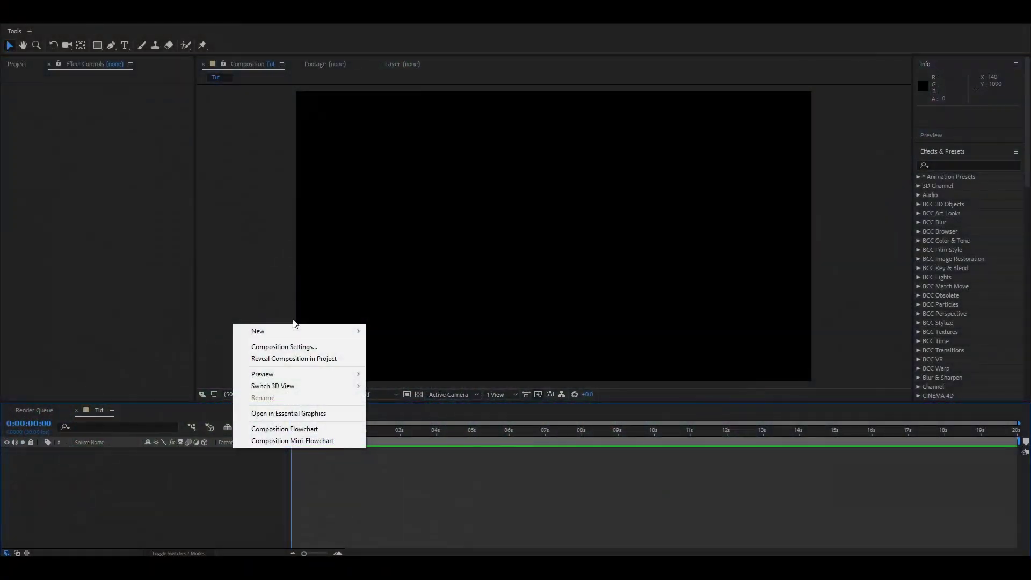
Step: Create a new solid layer named Form in the Tut composition
mouse_move(344, 331)
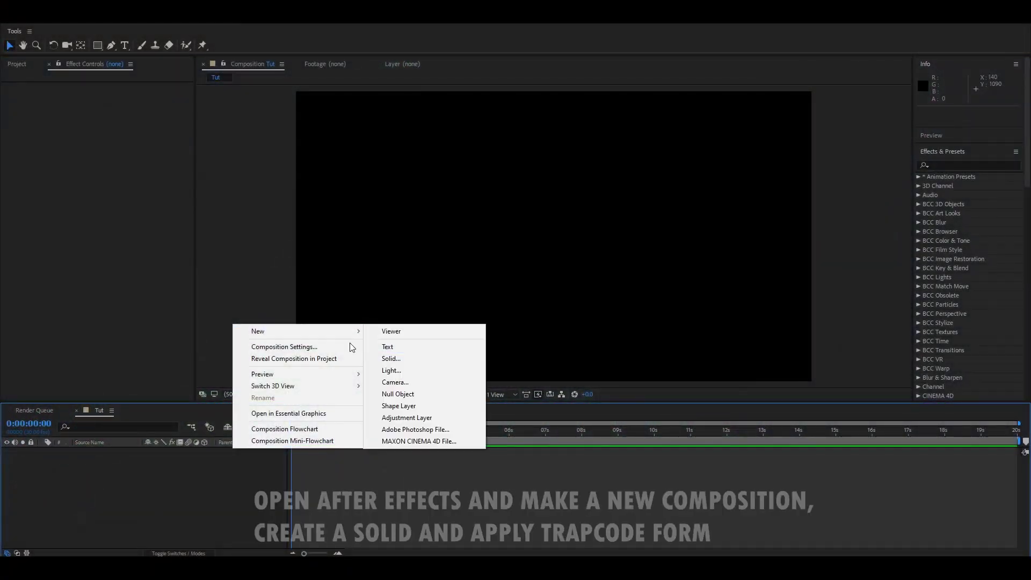
left_click(393, 357)
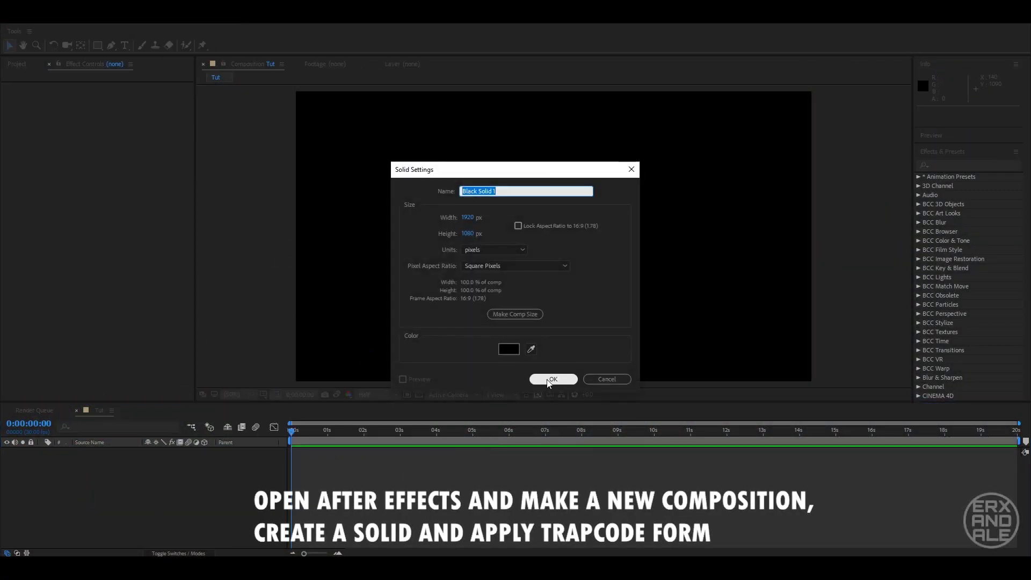
type("m")
left_click(549, 381)
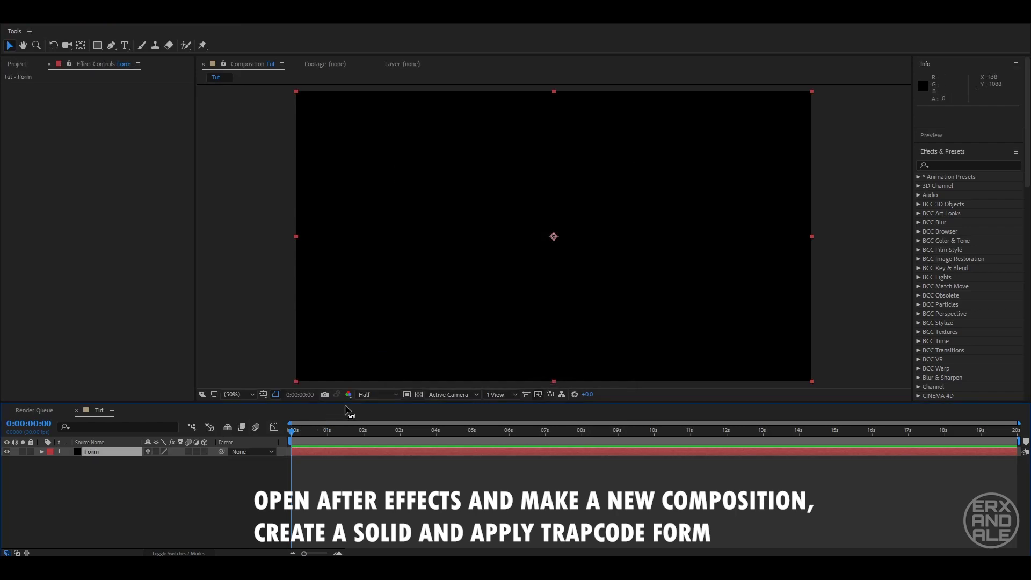
Step: Enlarge the timeline and apply the RG Trapcode Form effect to the Form solid
left_click_drag(350, 407, 354, 382)
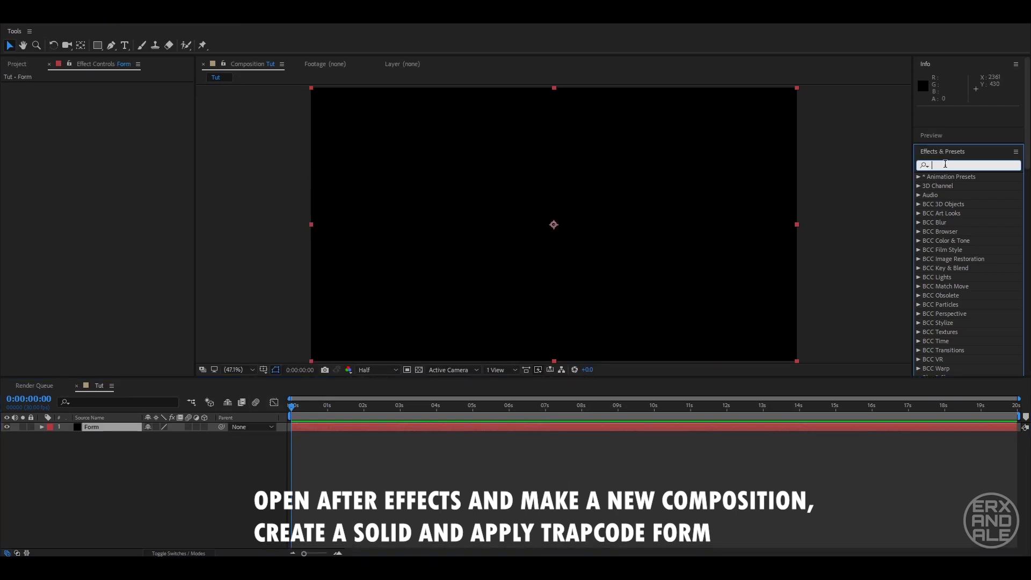
type("Form")
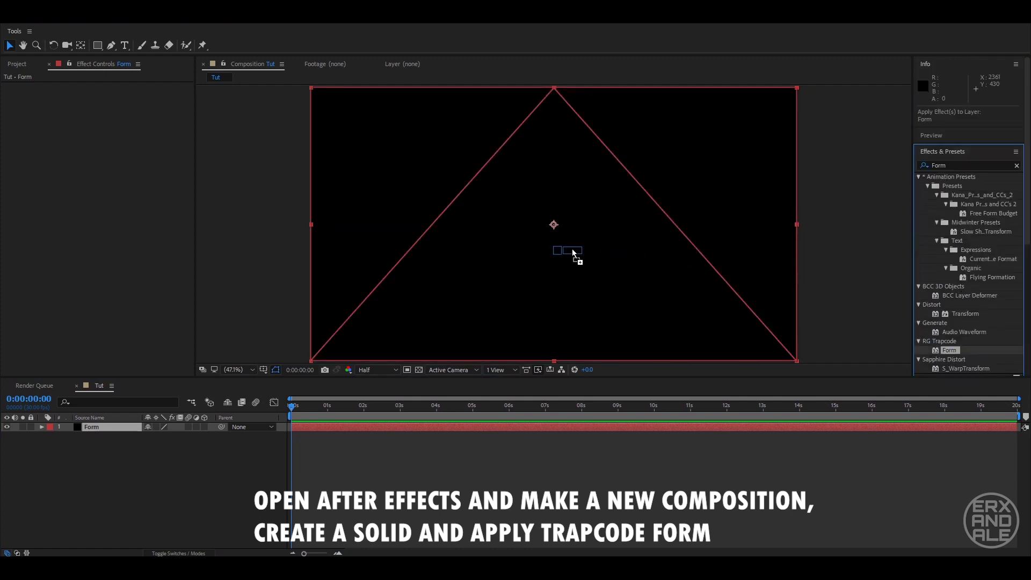
left_click_drag(574, 253, 570, 249)
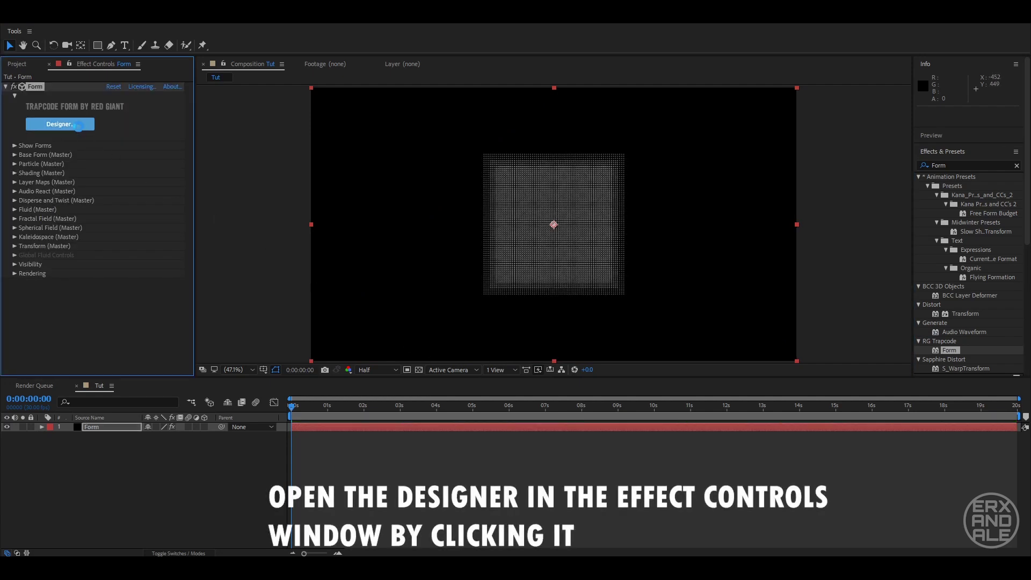
Step: In Form Designer, make the base form a Sphere - Layered with size 500
left_click(79, 125)
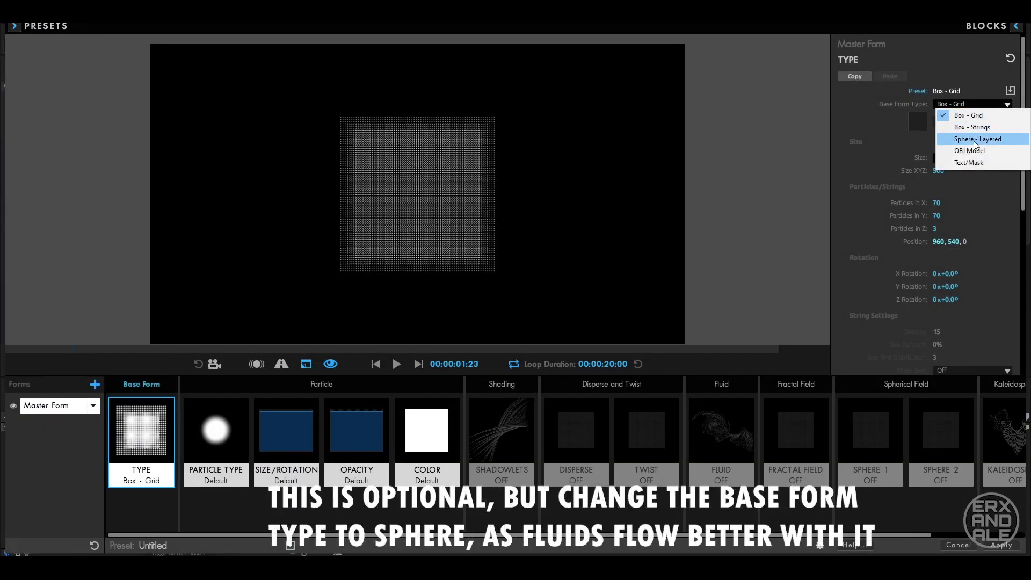
left_click(975, 142)
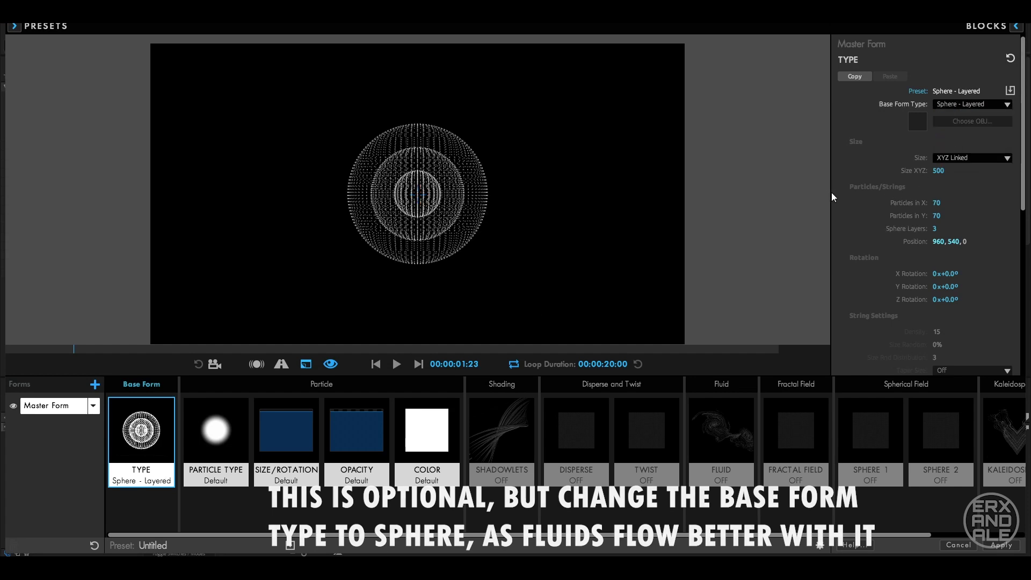
mouse_move(939, 171)
left_mouse_down()
mouse_move(967, 170)
mouse_move(929, 171)
left_mouse_up()
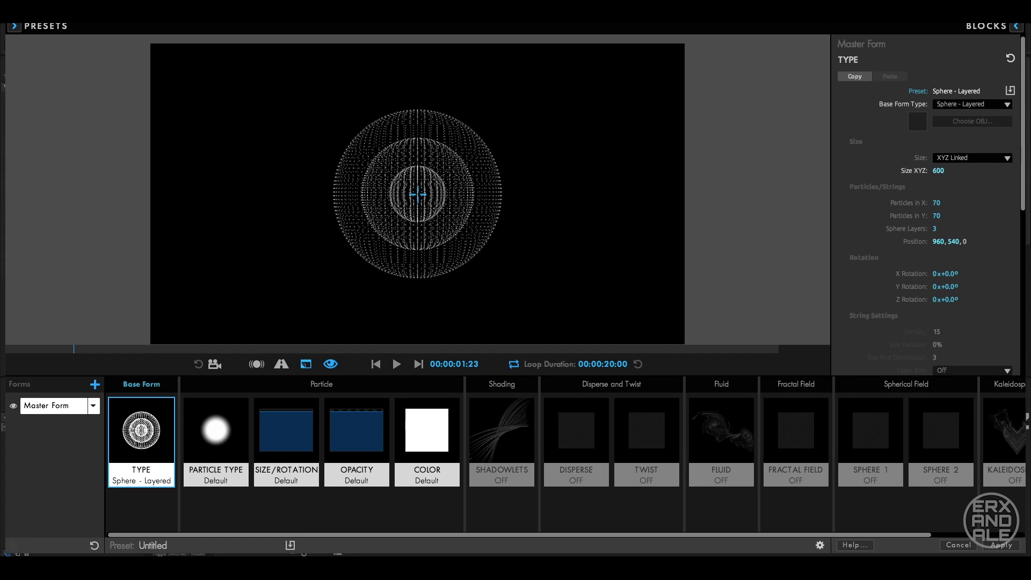
type("00")
key("Return")
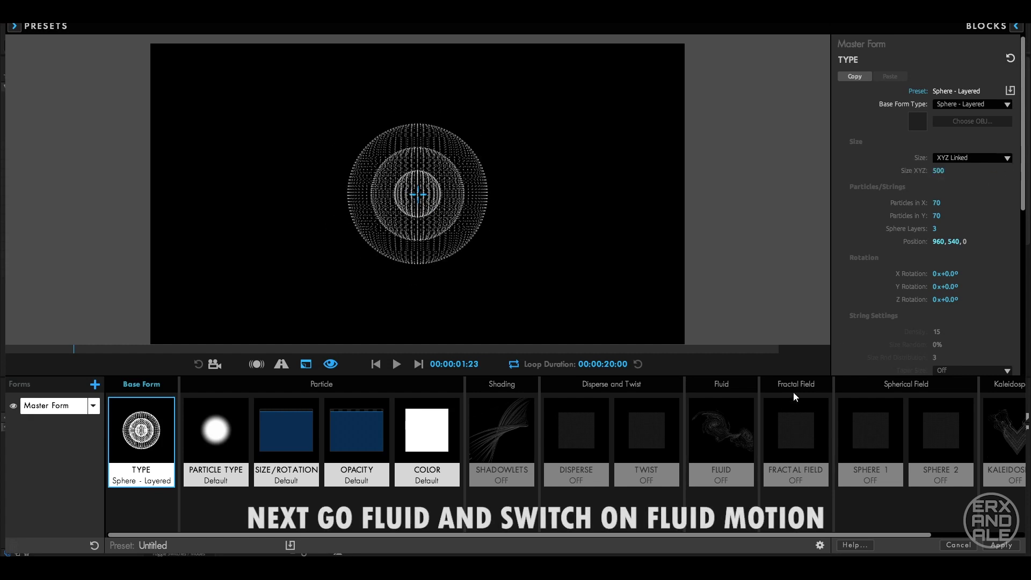
Step: Enable Fluid Motion with Buoyancy & Swirl, preview it, then rewind to the first frame
left_click(745, 439)
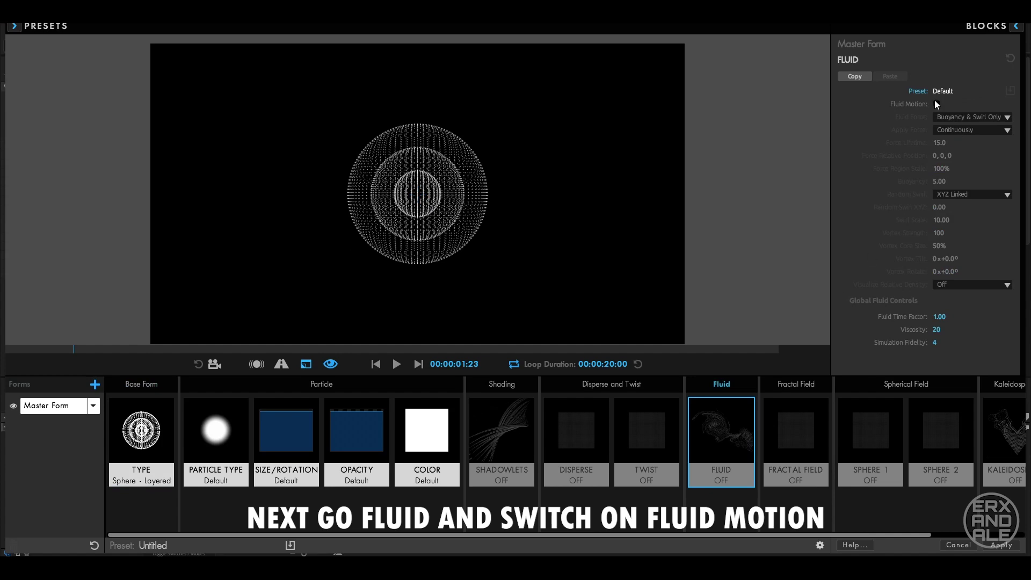
left_click(937, 103)
left_click(397, 365)
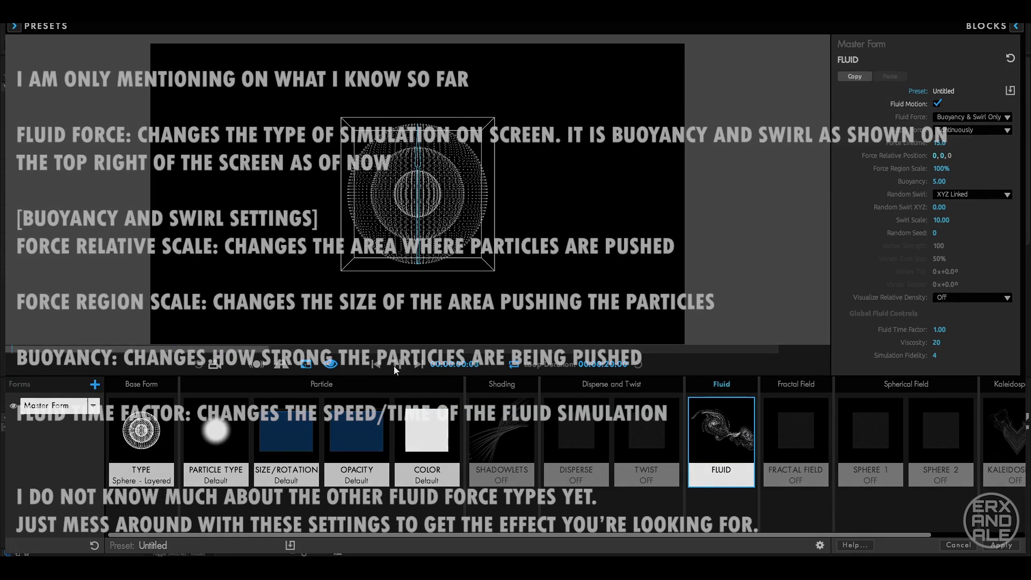
left_click(395, 366)
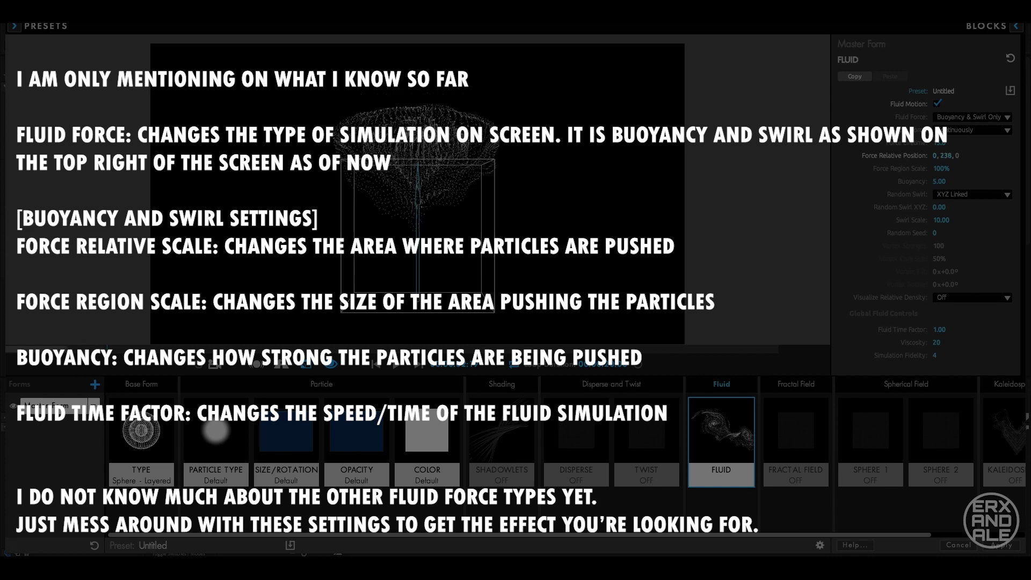
left_click(376, 365)
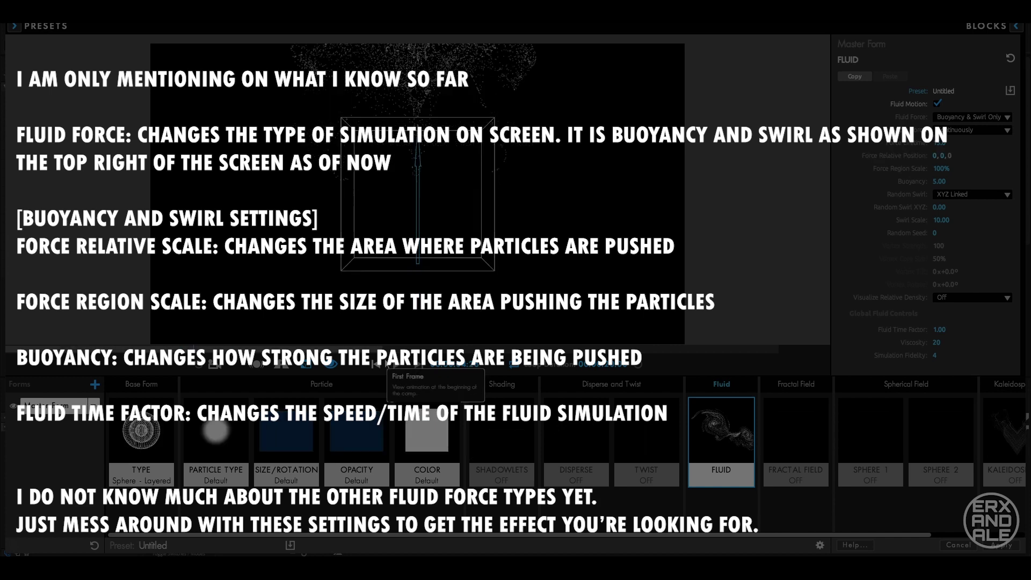
left_click(375, 368)
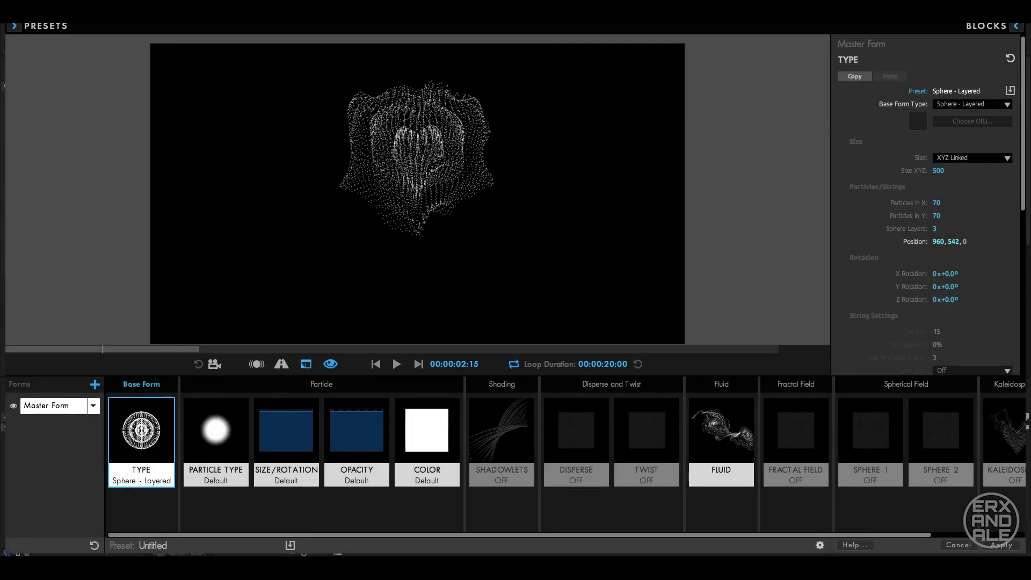
Step: Lower the sphere to position 960, 1200, 0 and replay the fluid preview from the start
mouse_move(955, 241)
left_mouse_down()
mouse_move(994, 241)
mouse_move(955, 243)
left_mouse_up()
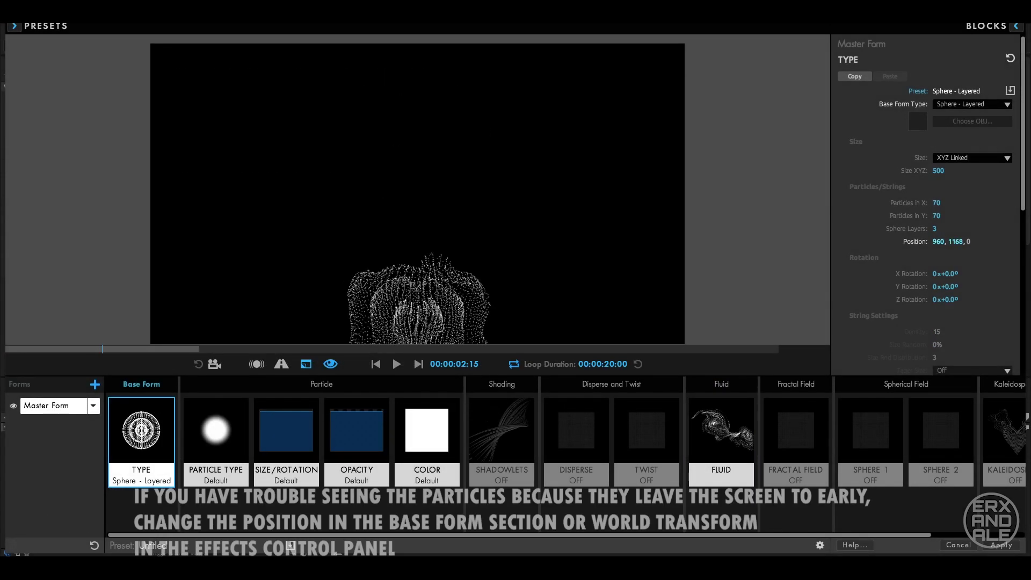
key("Return")
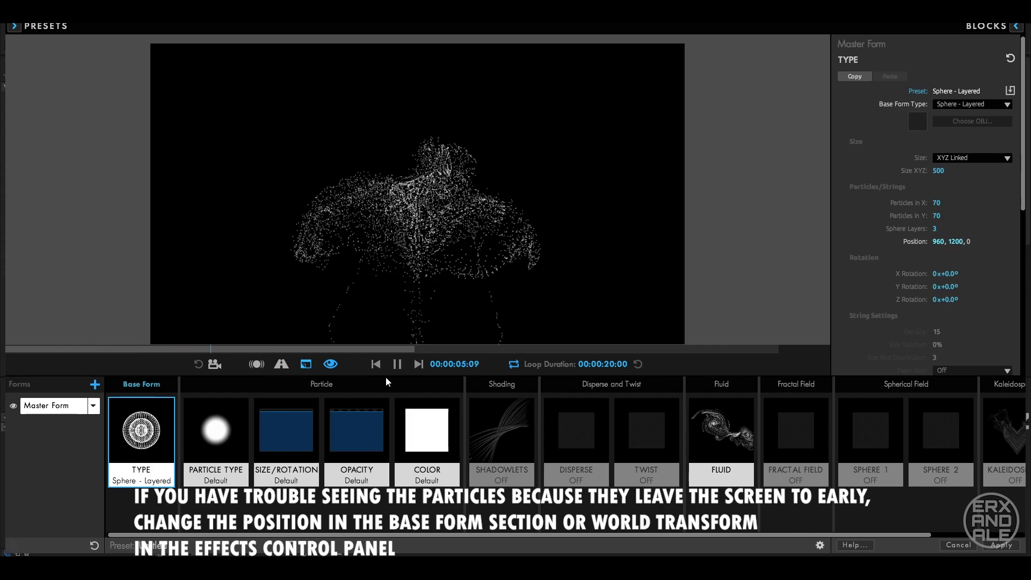
key("space")
left_click(693, 435)
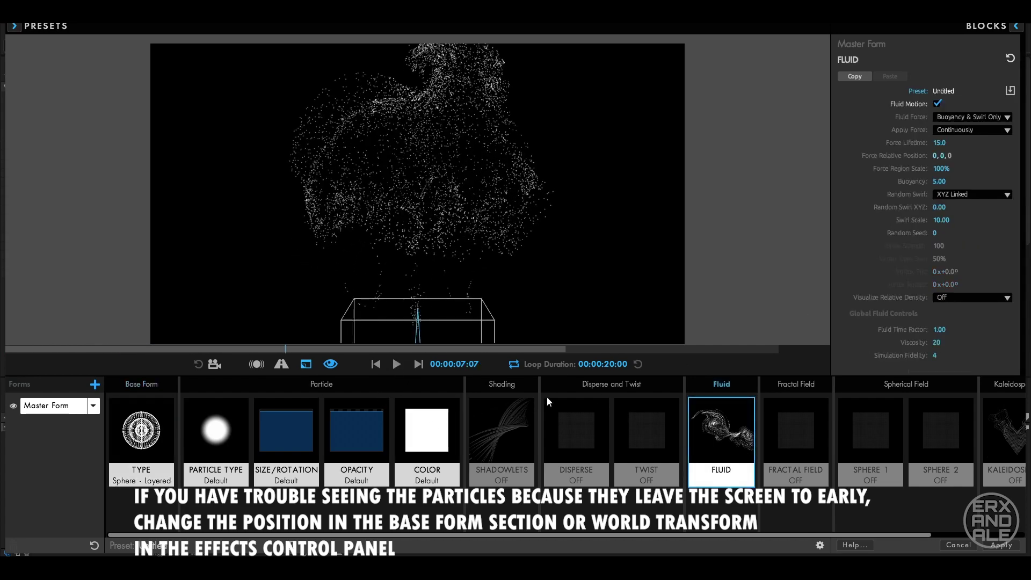
left_click(377, 366)
left_click(396, 366)
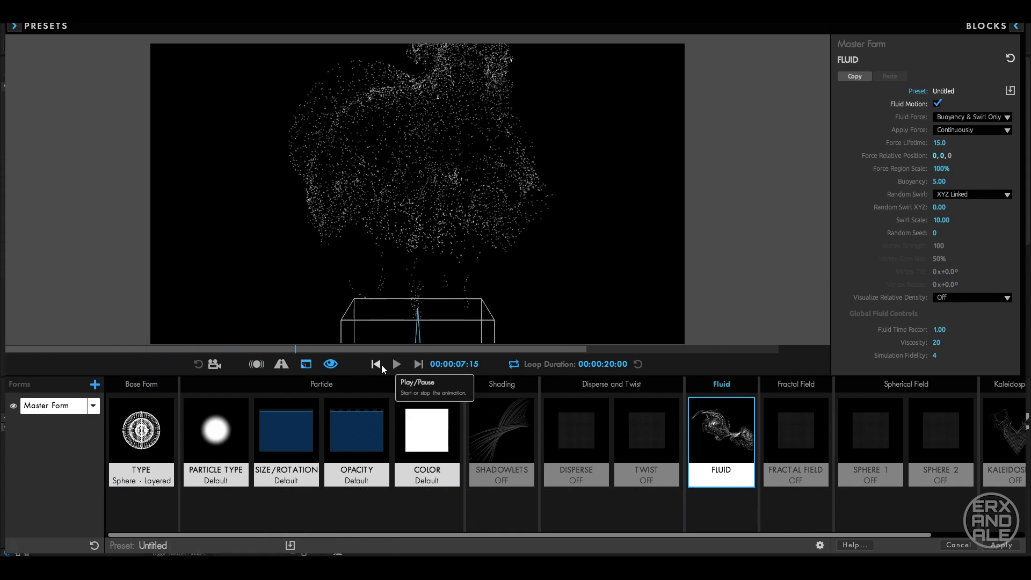
left_click(375, 364)
Step: Set Random Swirl XYZ to 0 and play the Vortex Ring simulation
key("BackSpace")
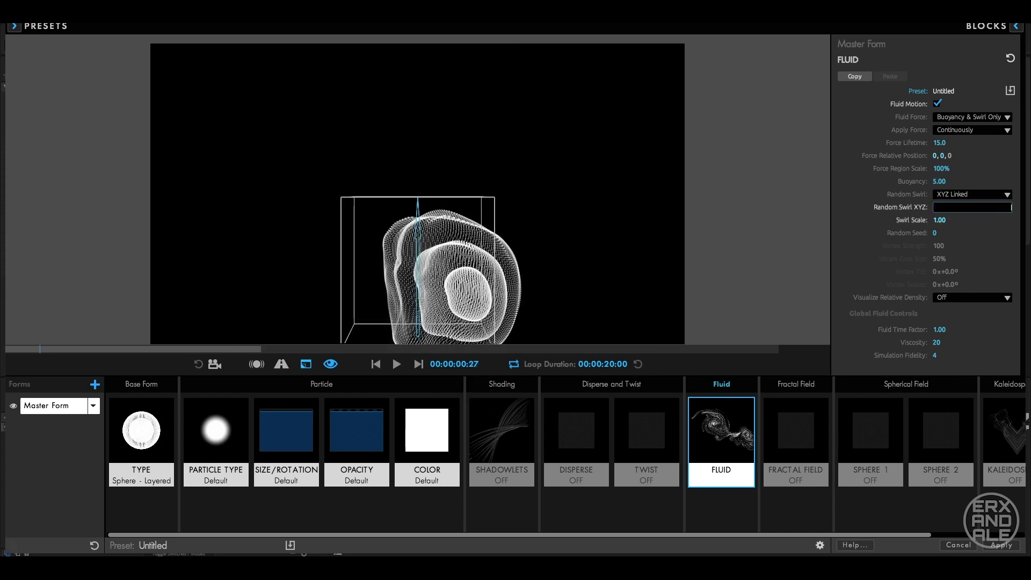
type("0")
key("Return")
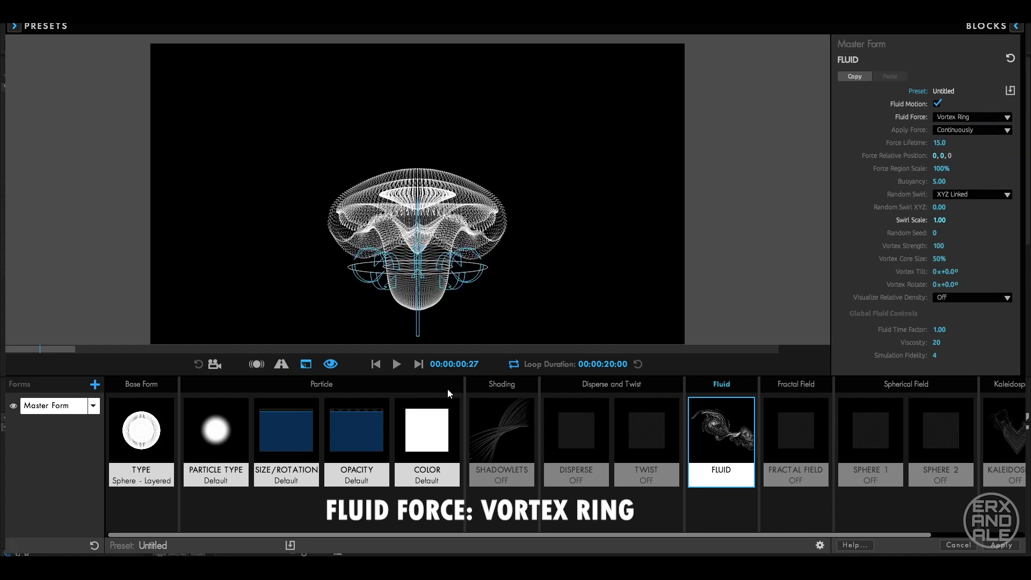
left_click(395, 367)
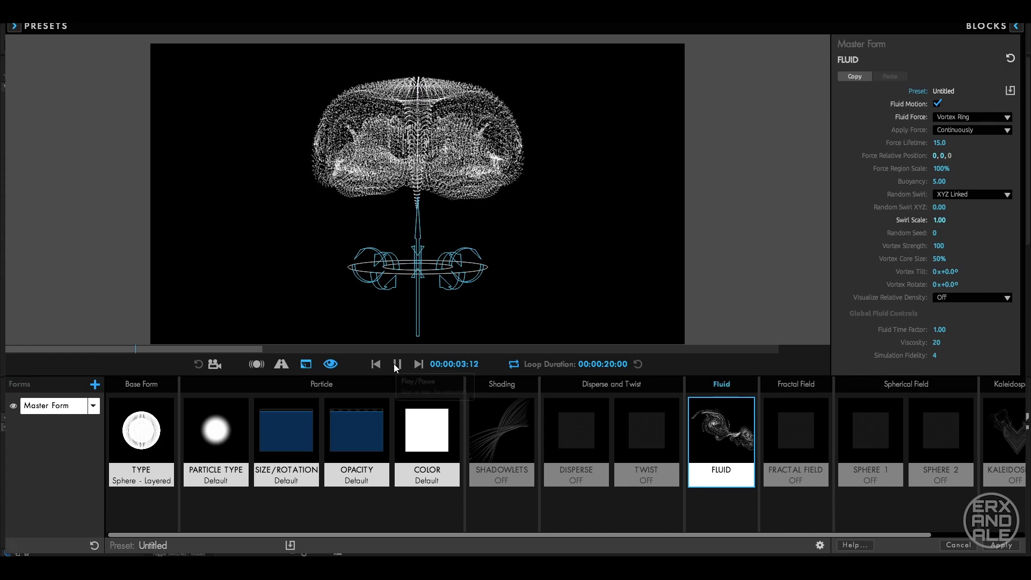
Step: Pause, rewind and replay the Vortex Ring preview from the first frame
left_click(395, 365)
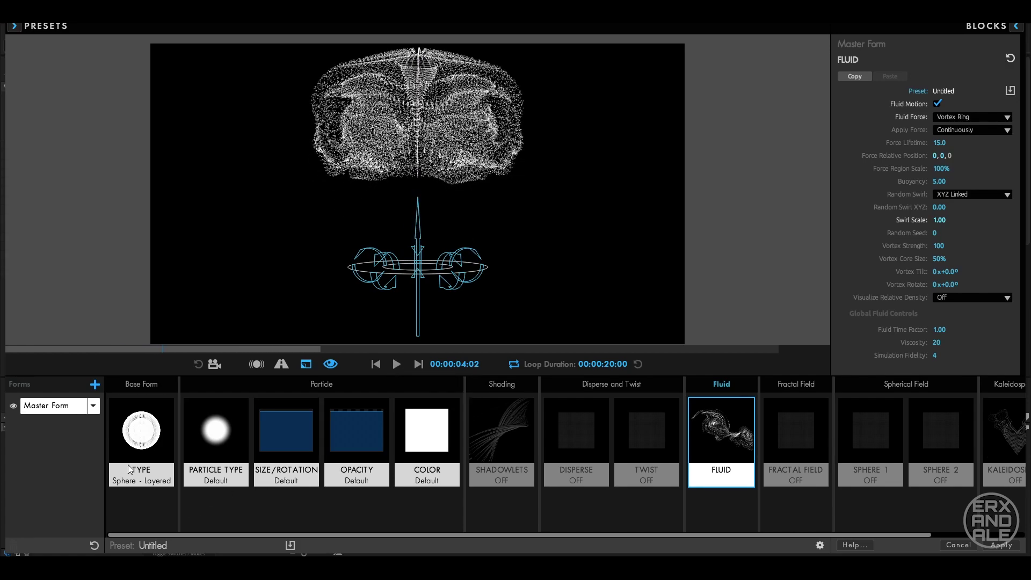
key("space")
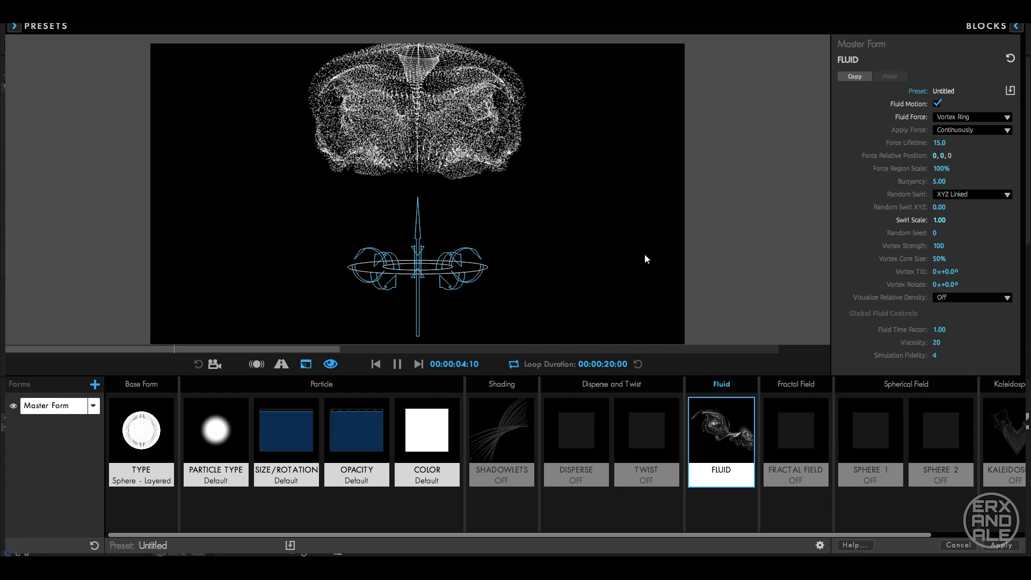
left_click(396, 365)
left_click(376, 367)
left_click(397, 368)
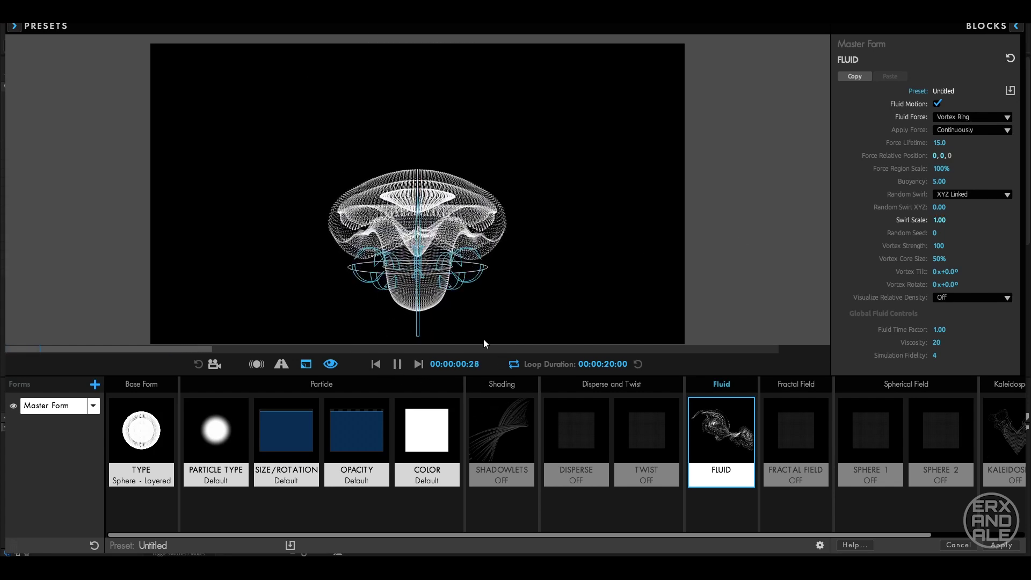
key("space")
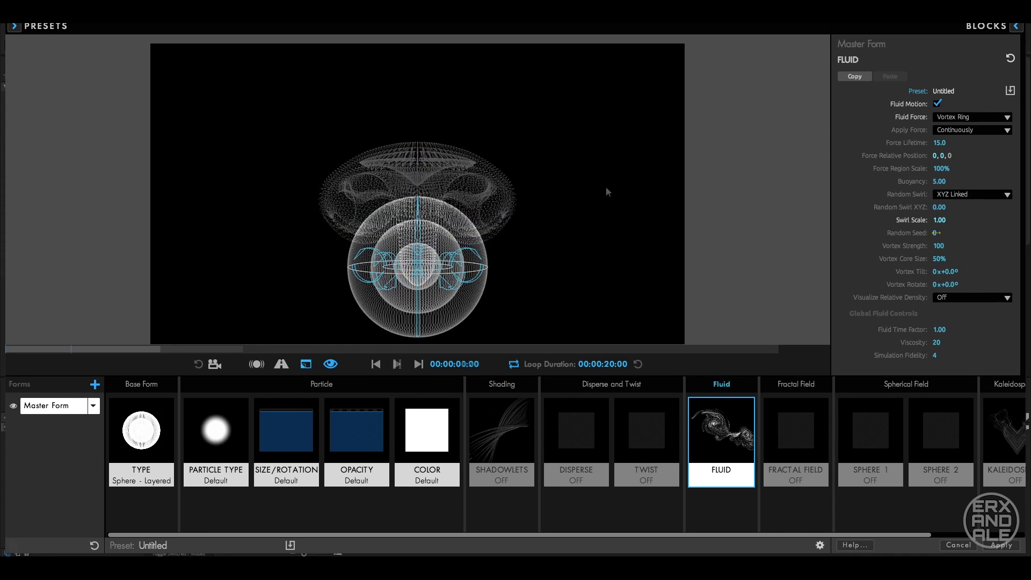
Step: Switch the Fluid Force to Vortex Tube and resume the preview
left_click(967, 116)
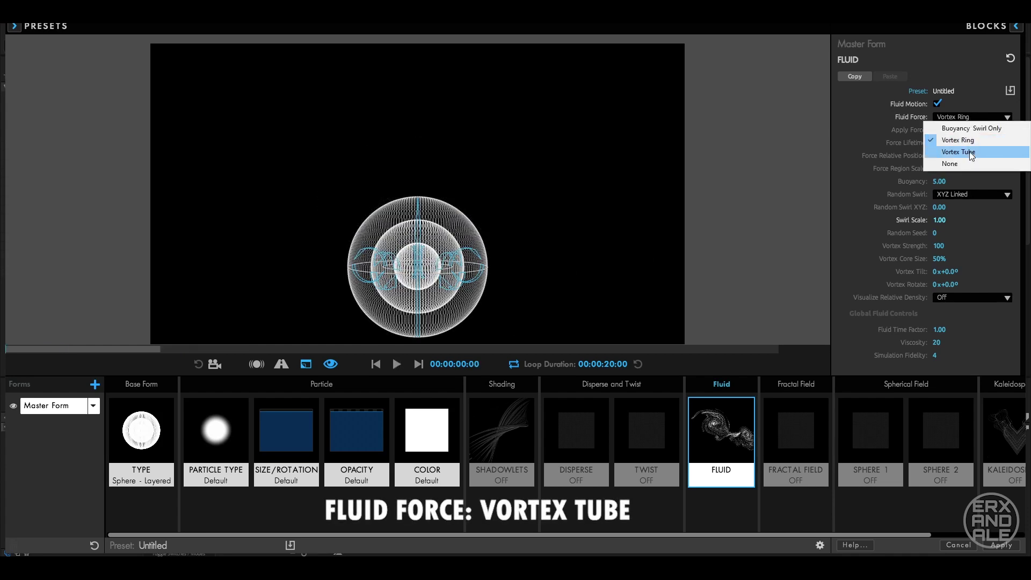
left_click(987, 152)
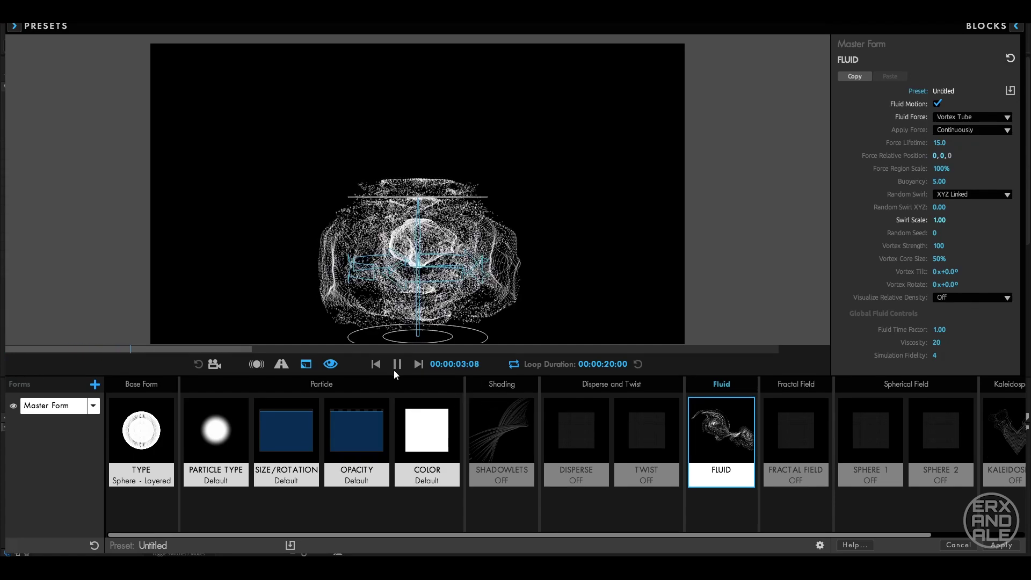
left_click(144, 430)
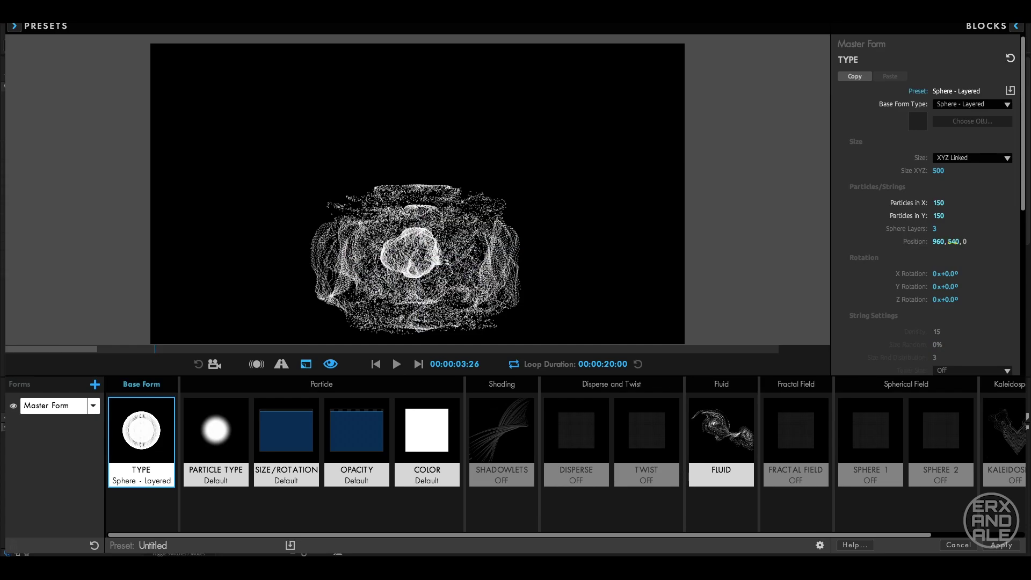
key("space")
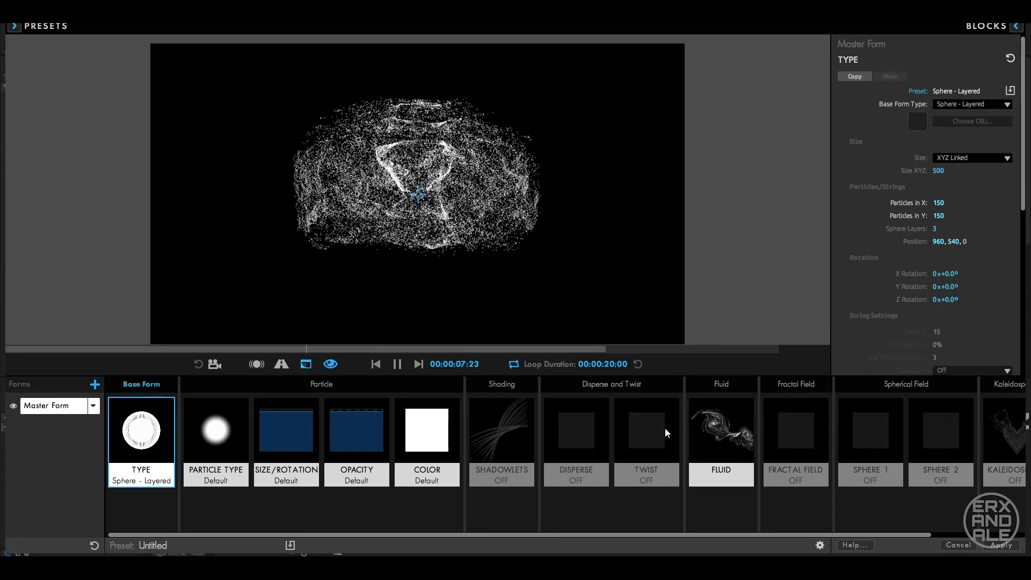
Step: Pause and replay the Vortex Tube simulation, then bring up the particle colour settings
left_click(708, 434)
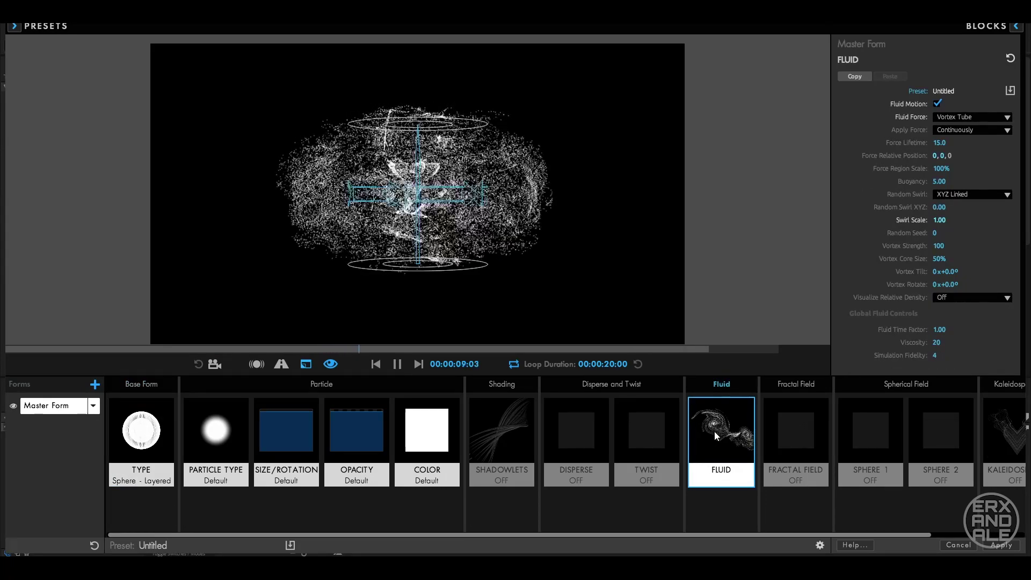
key("space")
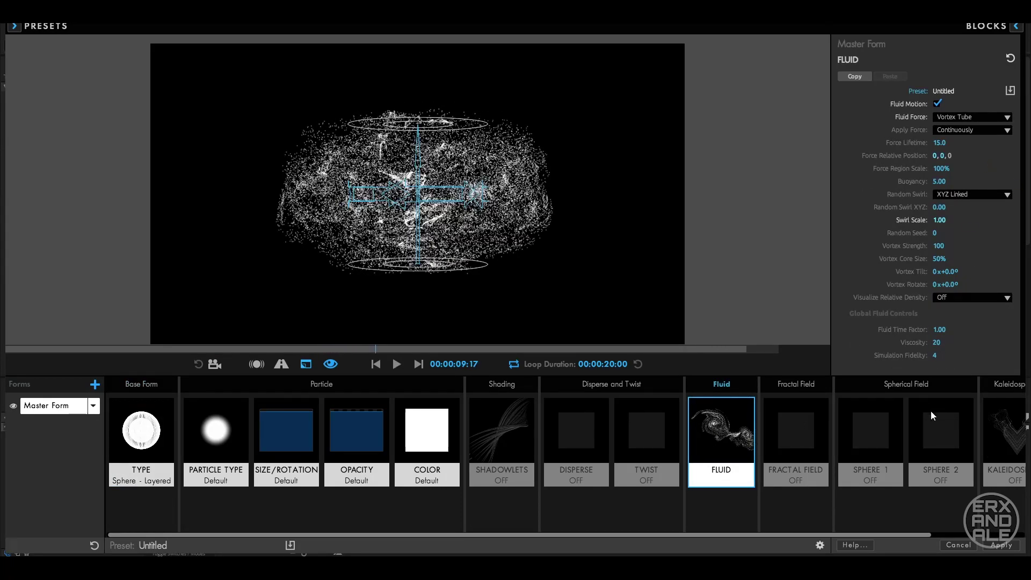
key("space")
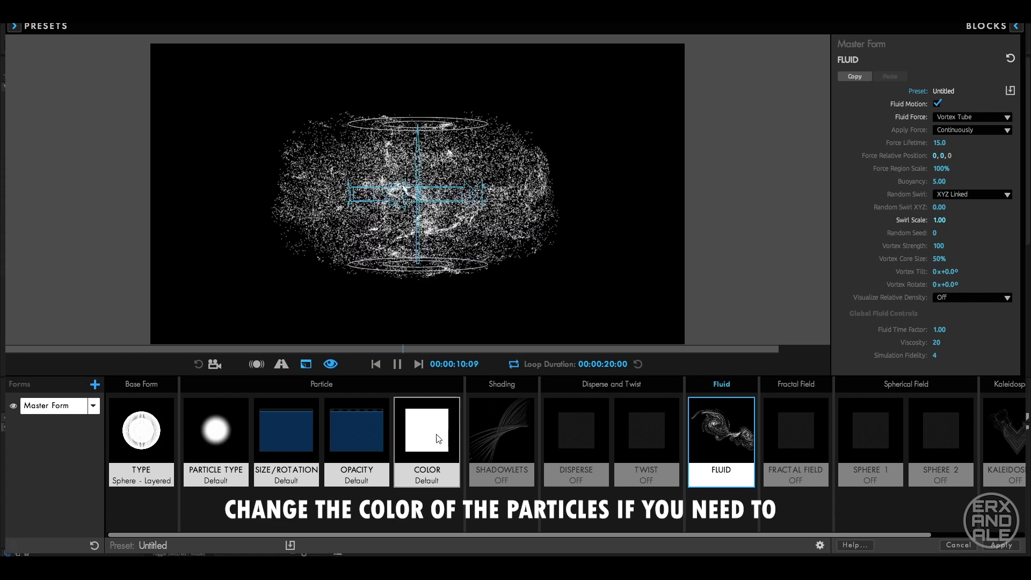
left_click(439, 438)
Step: Colour the particles Over Z, randomizing the gradient until it is teal-to-magenta
left_click(981, 124)
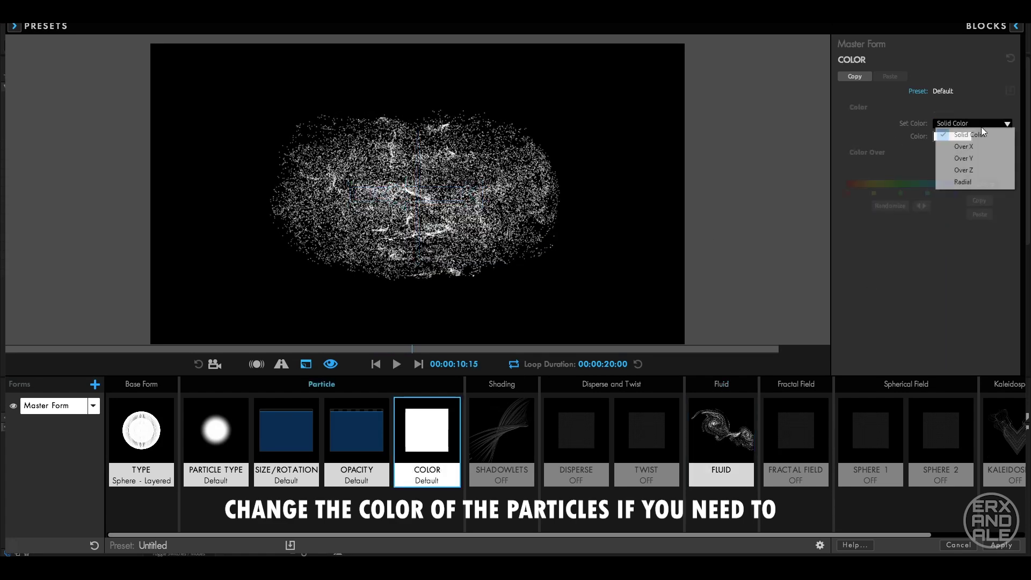
left_click(972, 173)
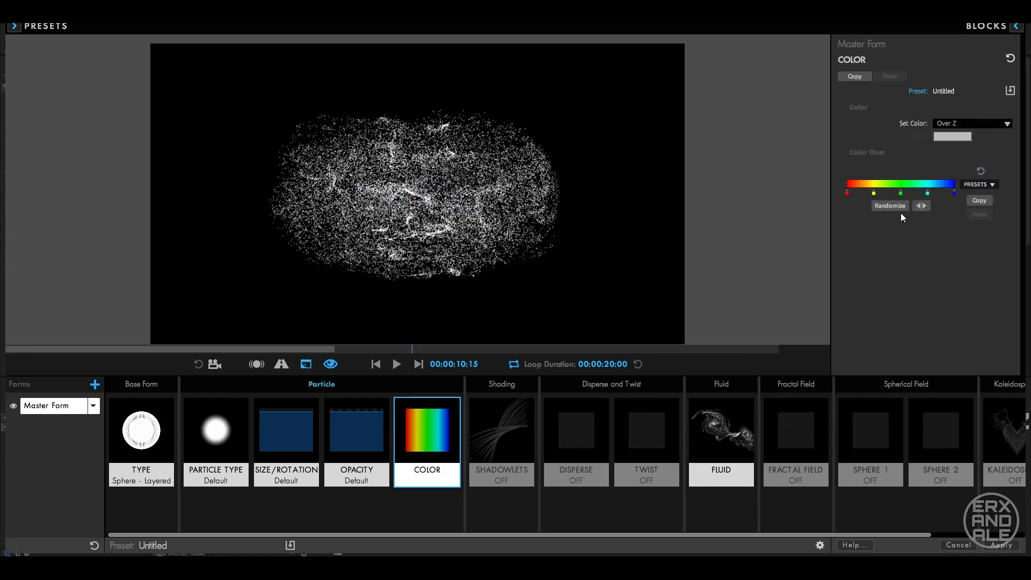
left_click(899, 205)
left_click(899, 206)
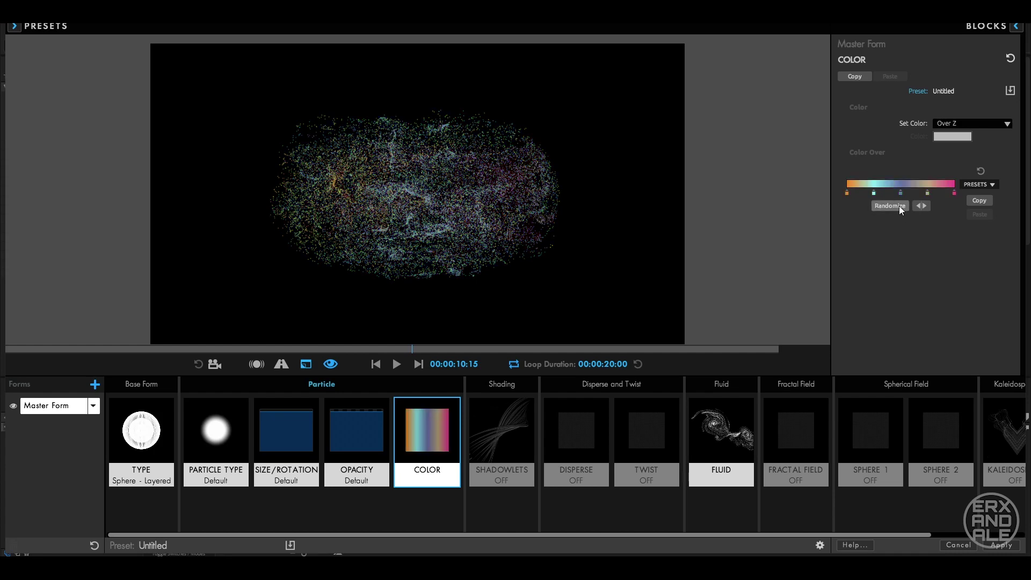
left_click(899, 205)
left_click(899, 205)
left_click(900, 205)
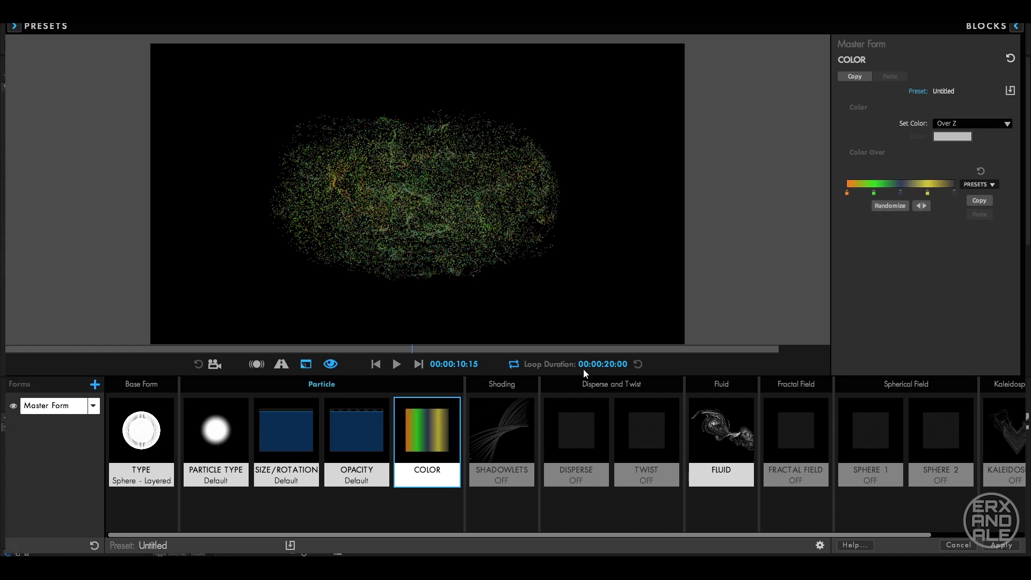
Step: Replay the coloured simulation and return to the base form settings
left_click(224, 440)
key("space")
left_click(141, 429)
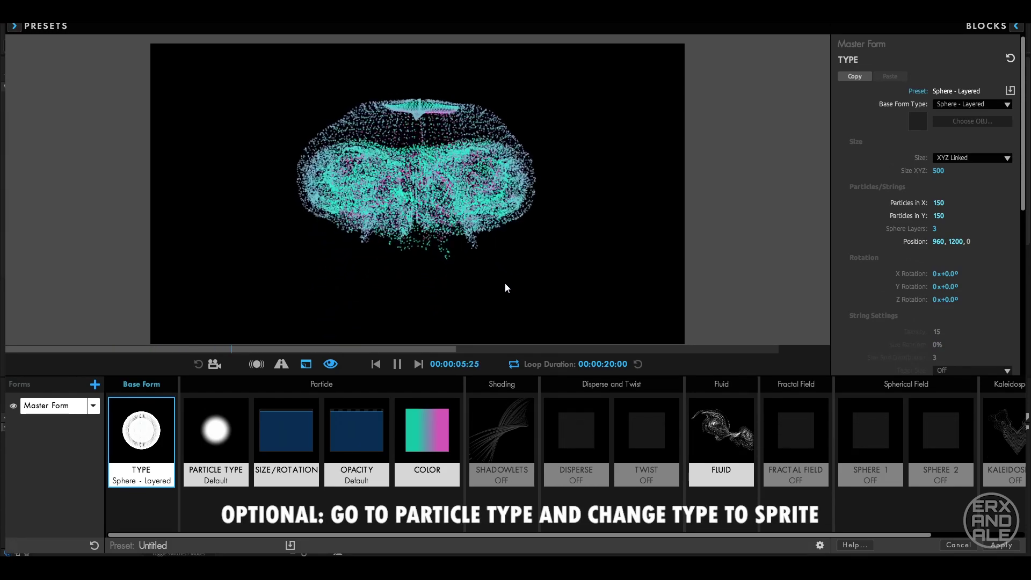
Step: Stop and rewind the preview, then set the Particle Type to Sprite
key("space")
left_click(375, 364)
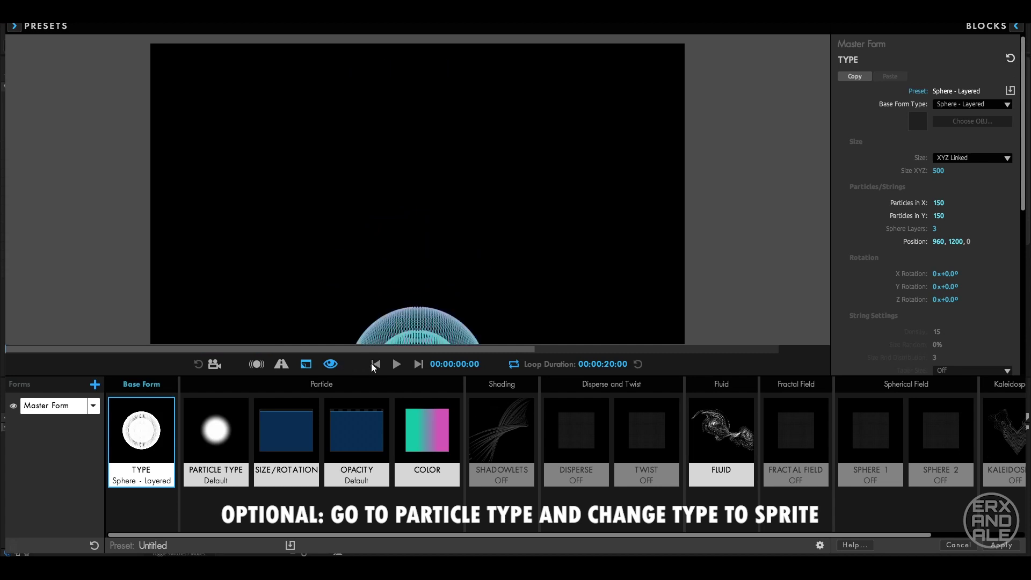
left_click(222, 433)
left_click(964, 105)
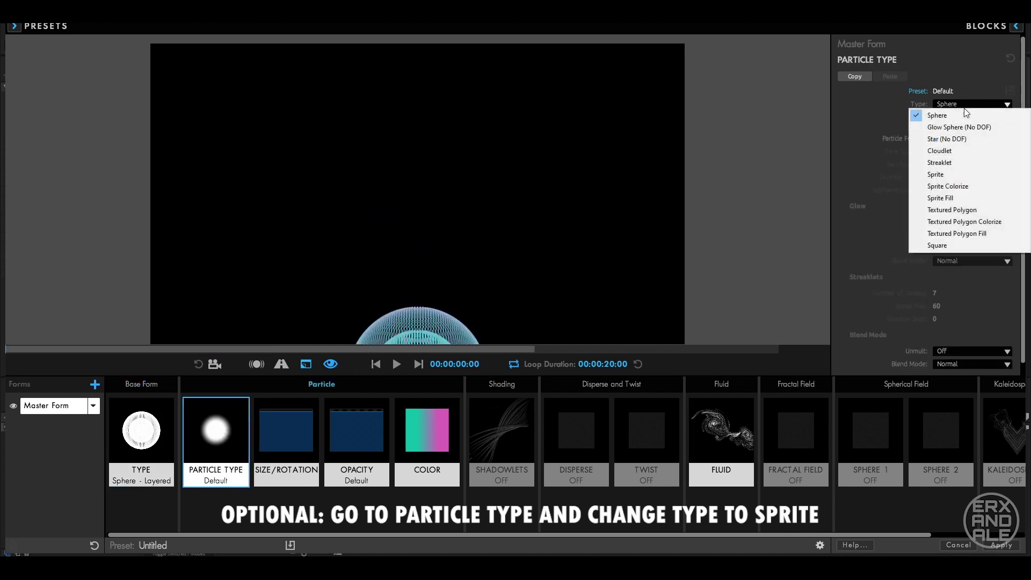
left_click(965, 174)
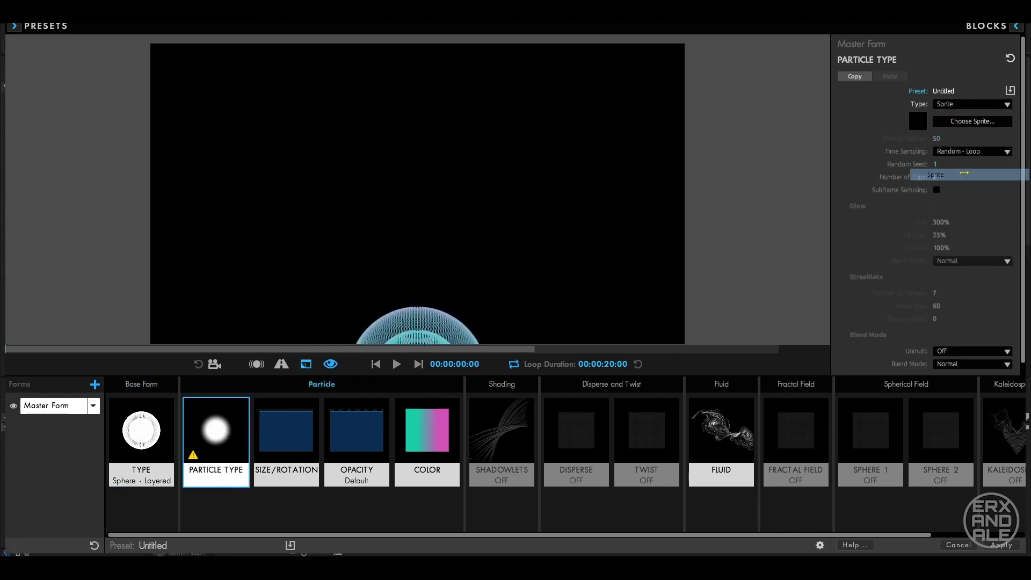
Step: Pick the Pointer Narrow arrow from the sprite gallery
left_click(955, 125)
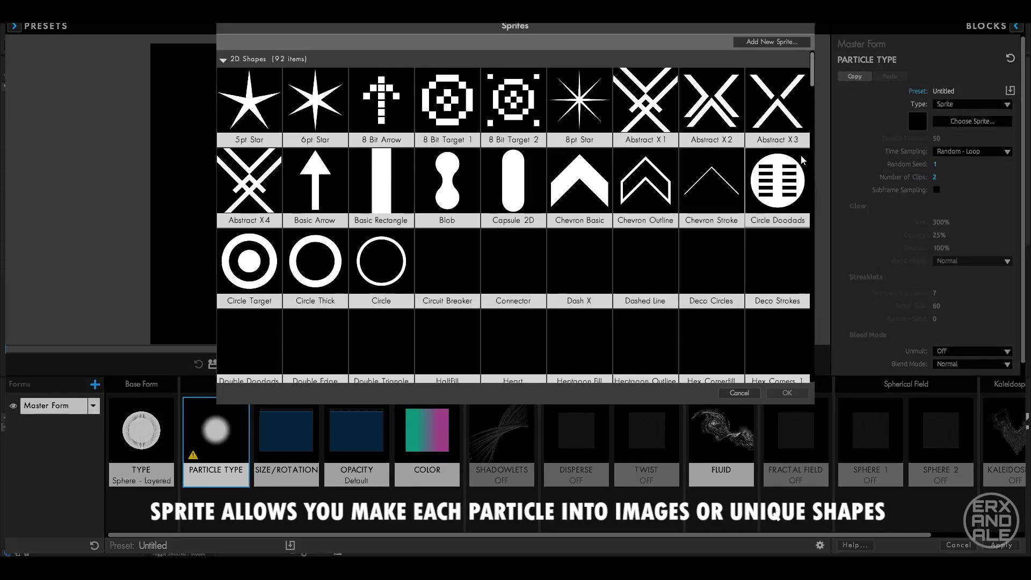
scroll(814, 83, "down", 2)
scroll(752, 107, "down", 3)
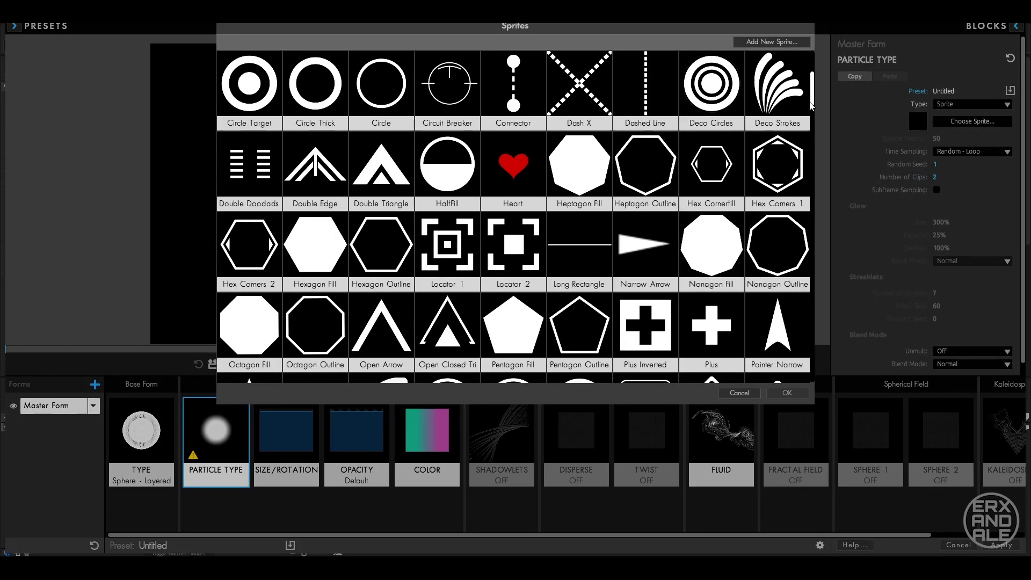
scroll(712, 129, "down", 3)
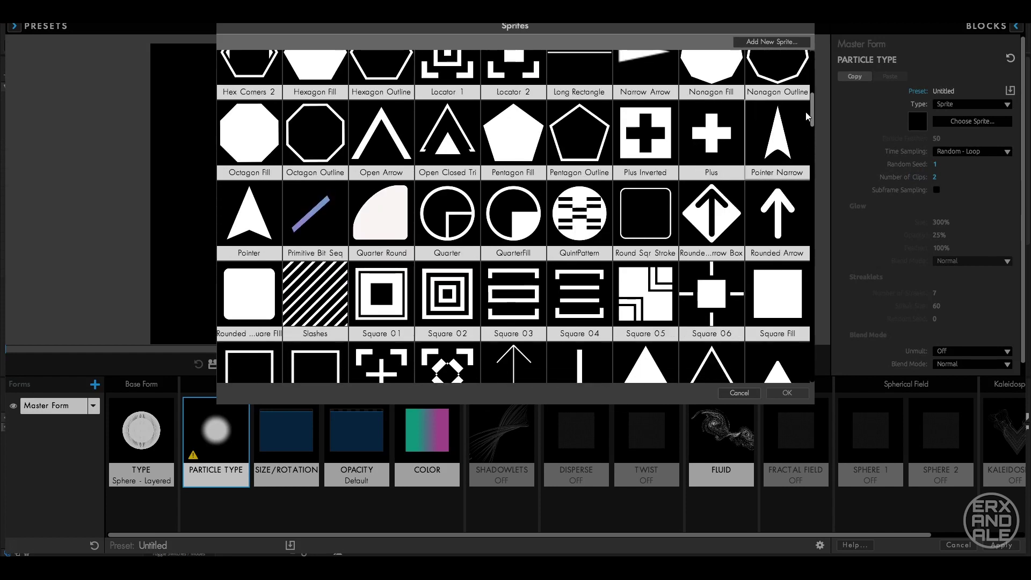
scroll(807, 117, "down", 3)
scroll(808, 116, "down", 2)
scroll(811, 115, "up", 1)
scroll(814, 114, "up", 5)
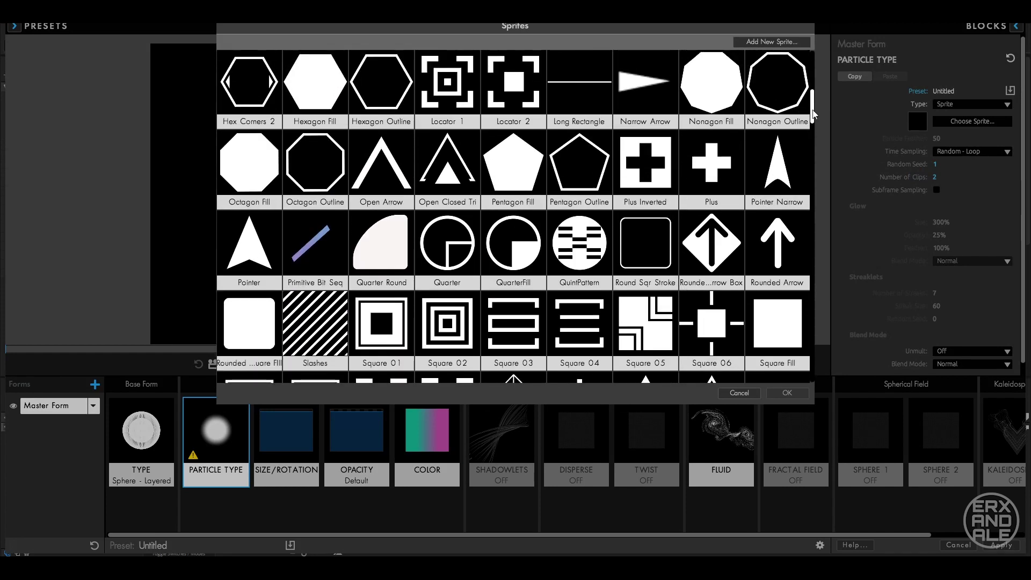
scroll(814, 110, "up", 2)
scroll(813, 104, "up", 1)
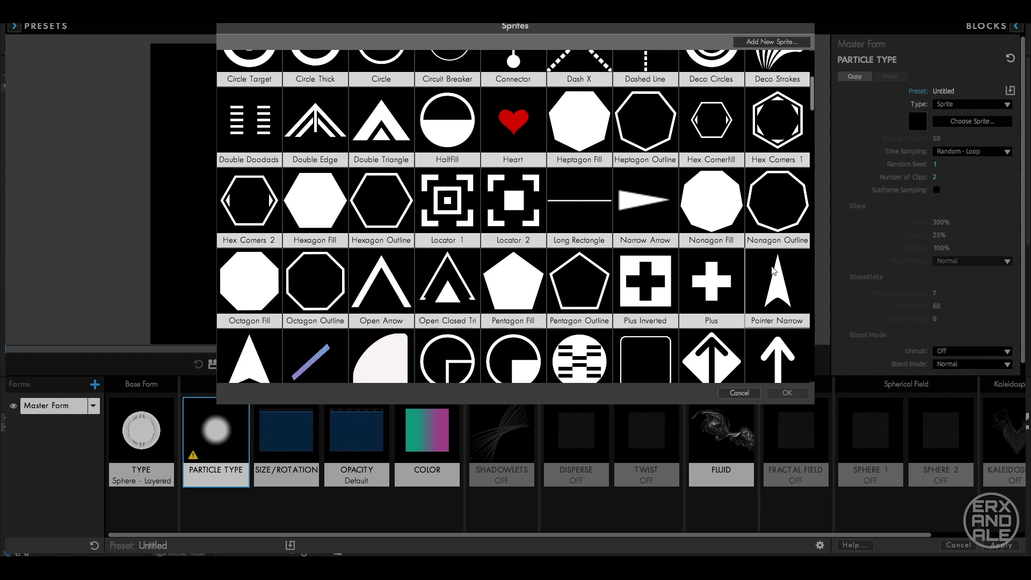
left_click(785, 326)
Step: Confirm the Pointer Narrow sprite and switch Particle Type to Sprite Colorize for teal-pink arrows
left_click(786, 393)
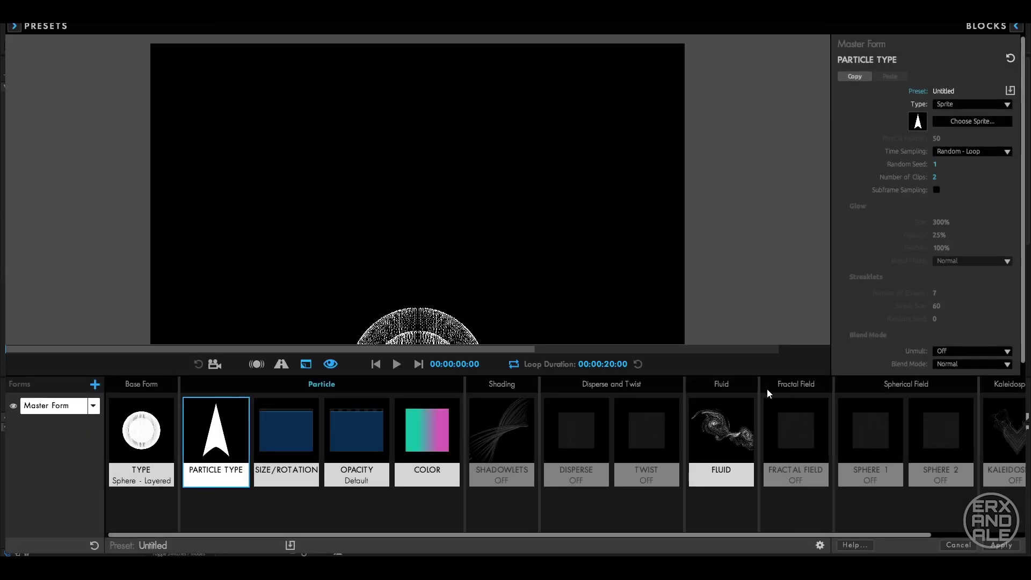
left_click(397, 364)
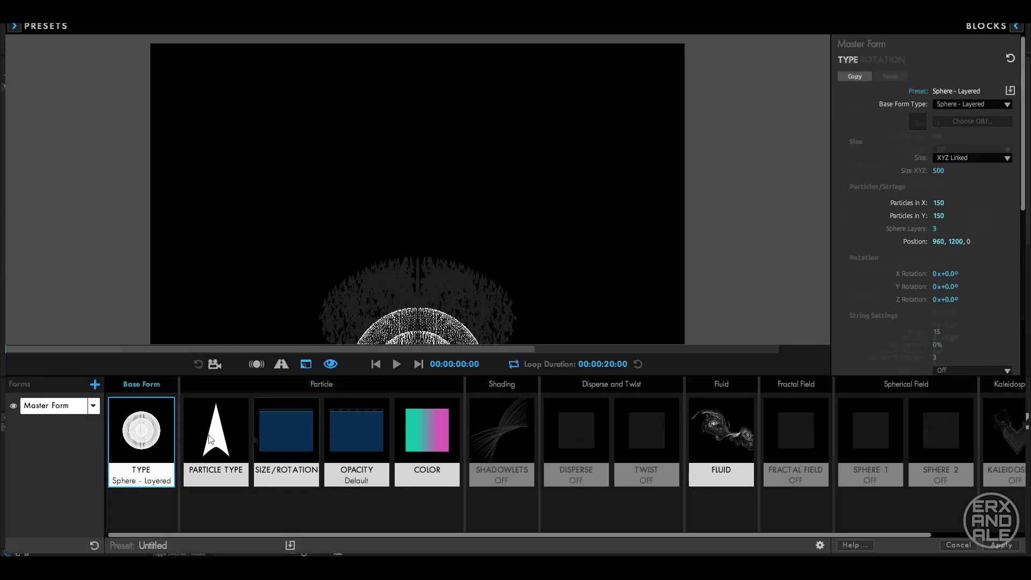
left_click(976, 105)
left_click(967, 188)
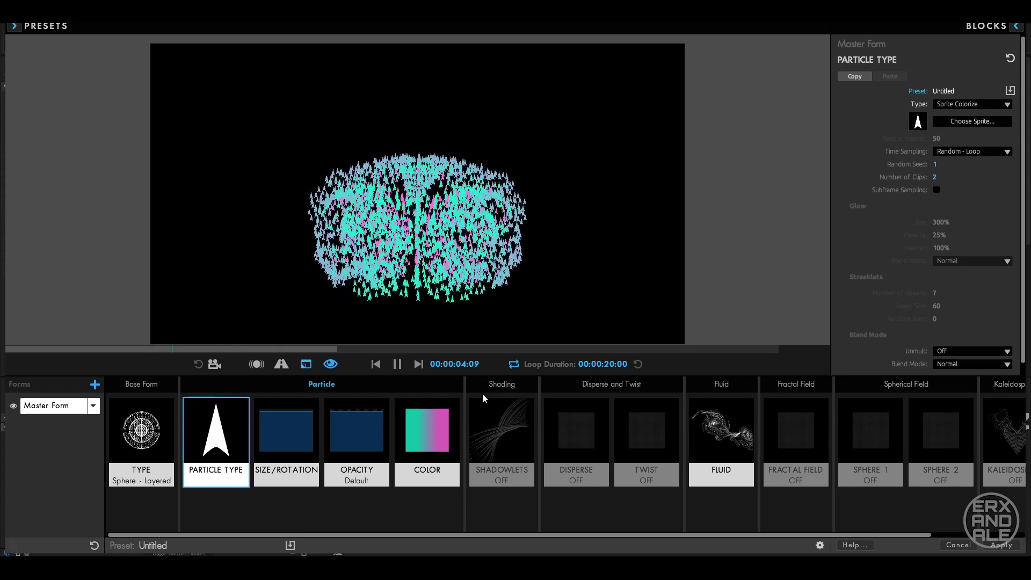
key("space")
Step: Set Shadowlet to On, preview the shaded arrow particles, and reopen the Particle Type list
left_click(499, 433)
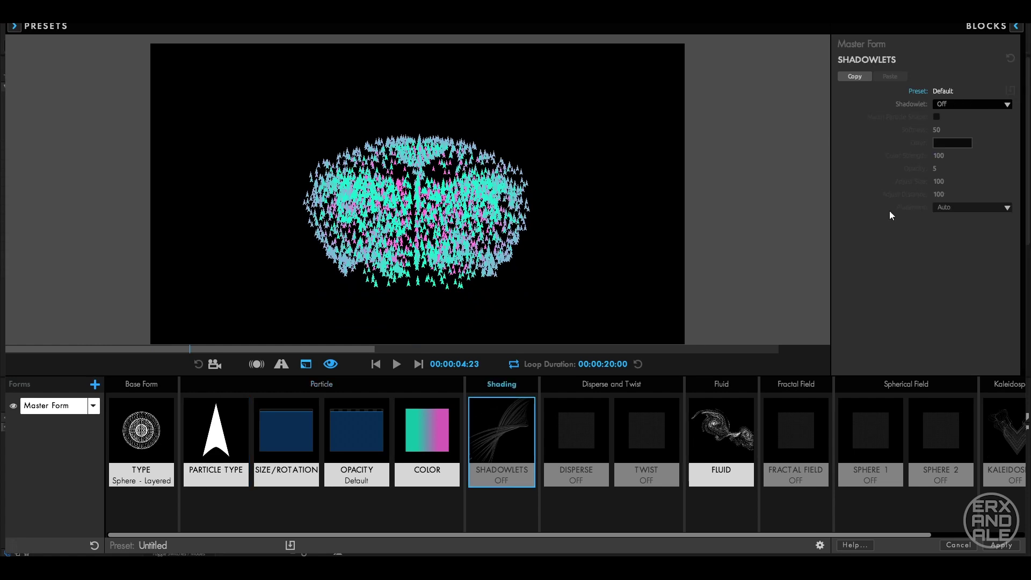
left_click(978, 127)
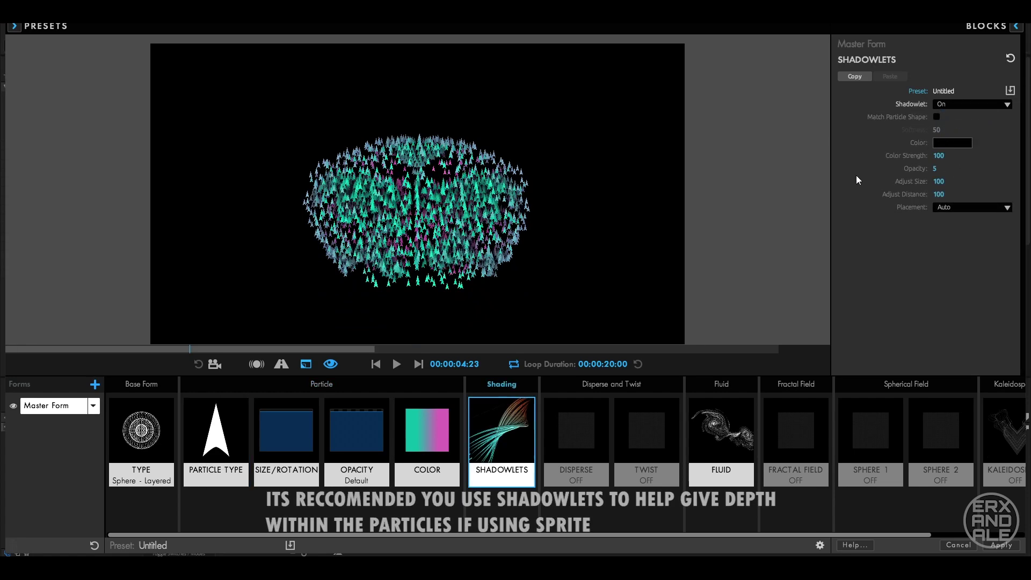
left_click(397, 367)
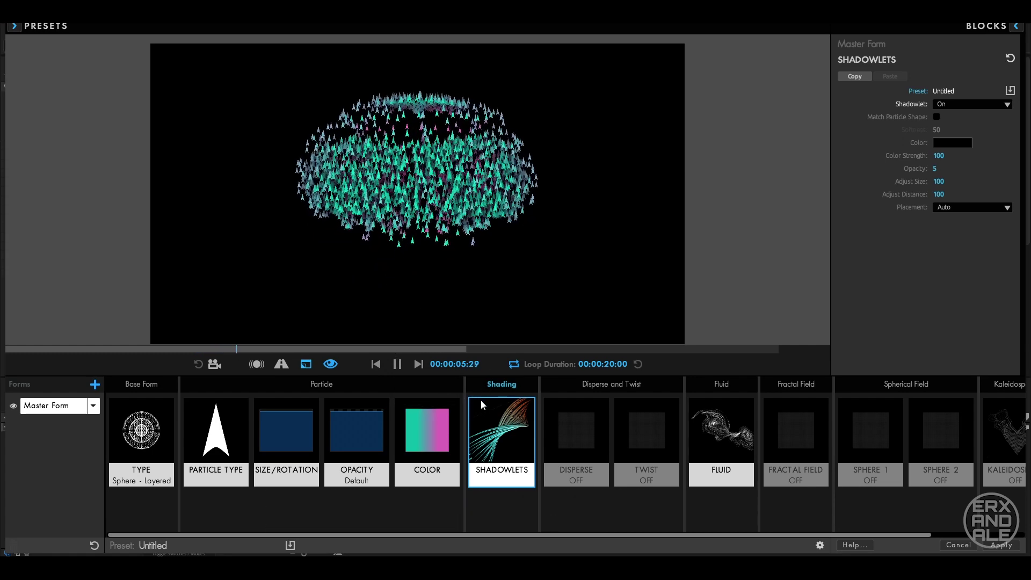
left_click(216, 435)
left_click(973, 106)
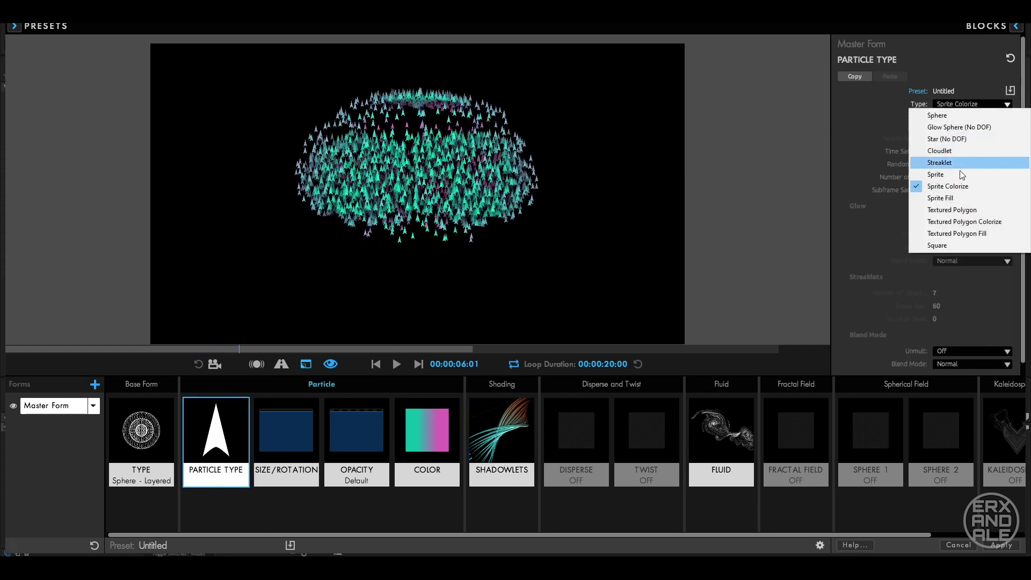
Step: Keep Sprite Colorize, swap the arrow sprite for a picture, and preview the simulation playback
left_click(875, 210)
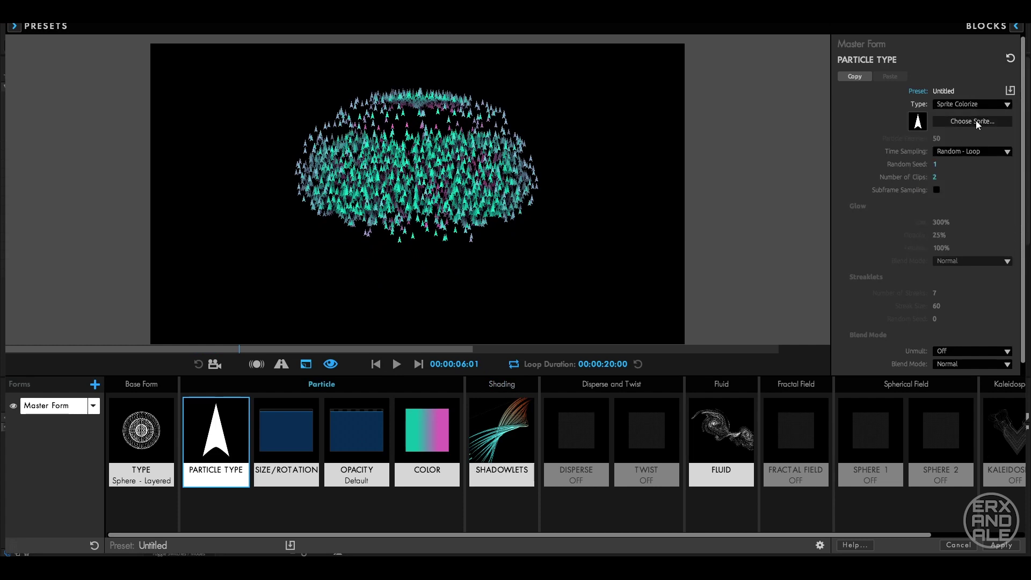
left_click(975, 121)
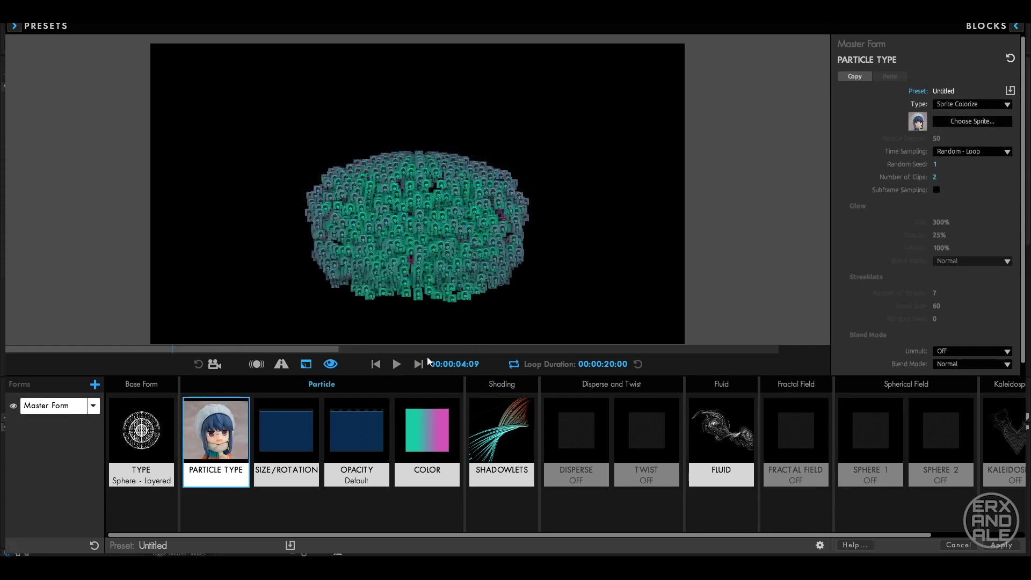
left_click(394, 365)
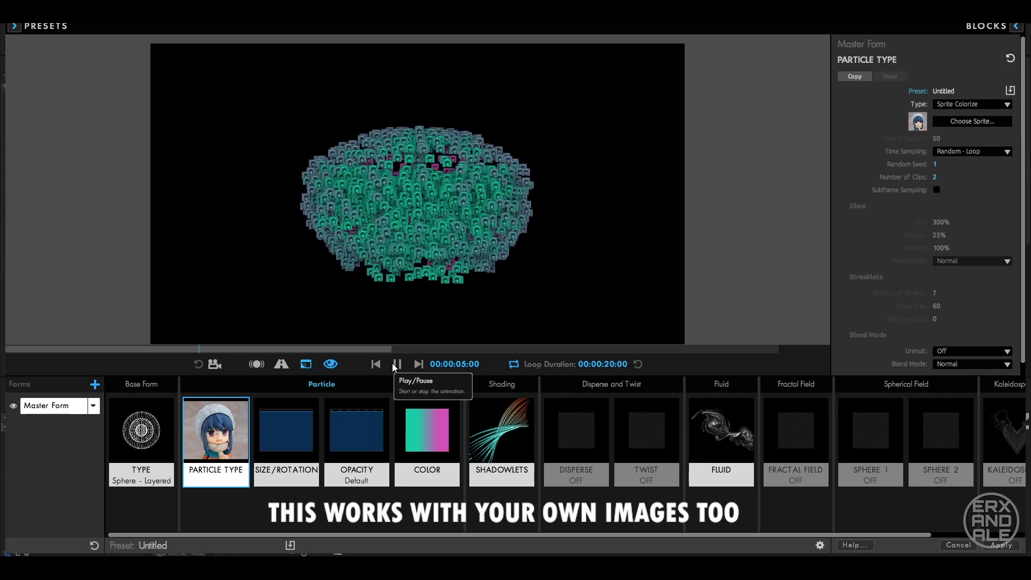
left_click(394, 364)
left_click(394, 365)
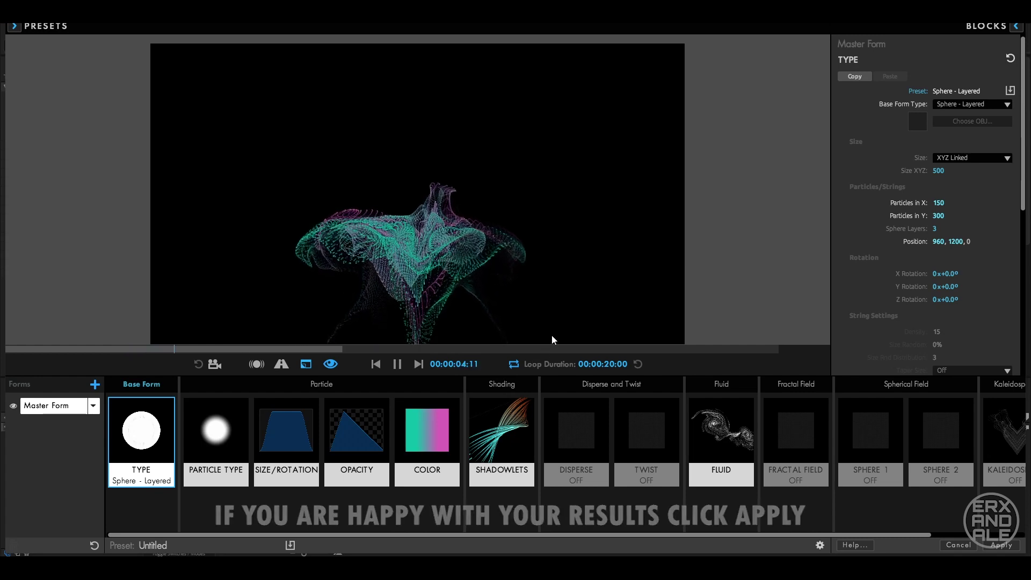
Step: Apply the Form design to the Tut composition and delete the RINUWU.png layer
key("space")
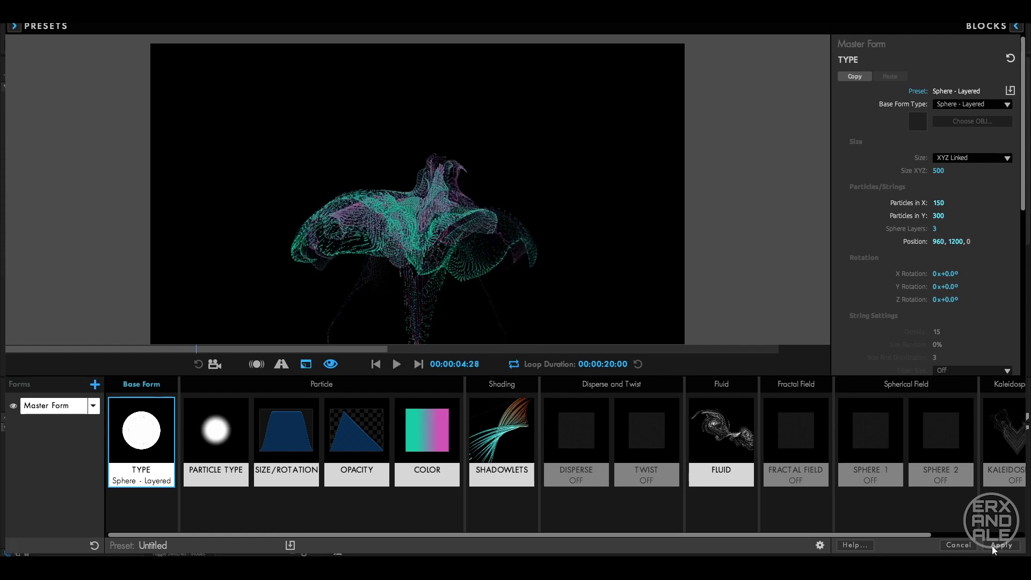
left_click(993, 546)
left_click(474, 419)
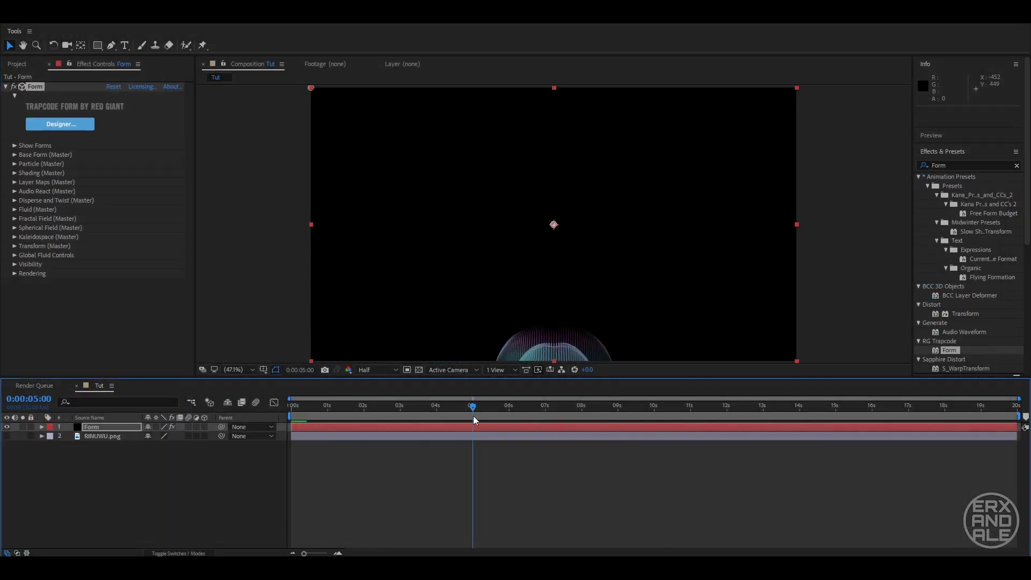
left_click(126, 437)
key("Delete")
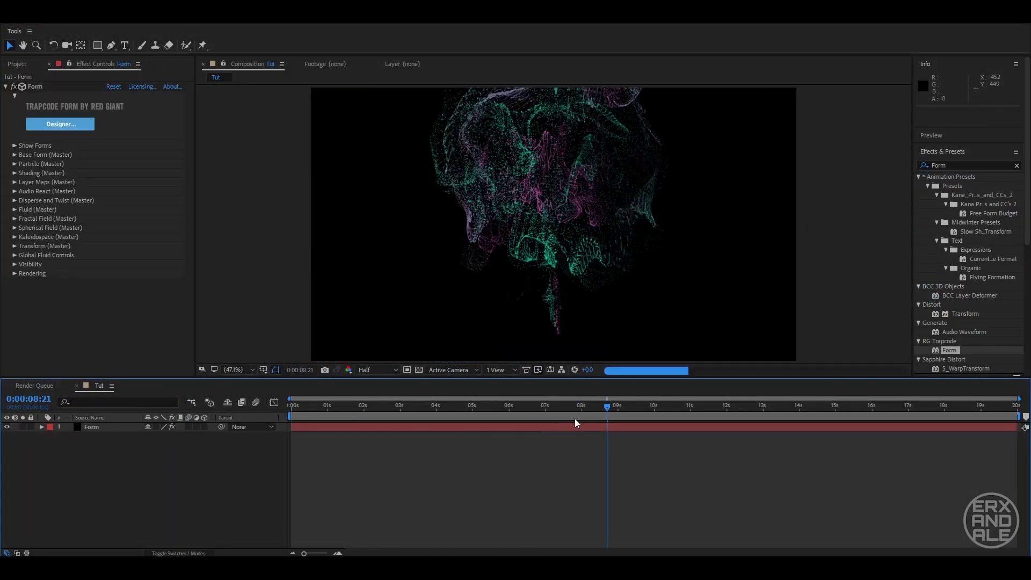
Step: Scrub back through the particle animation and select the Form layer
left_click_drag(313, 403, 421, 421)
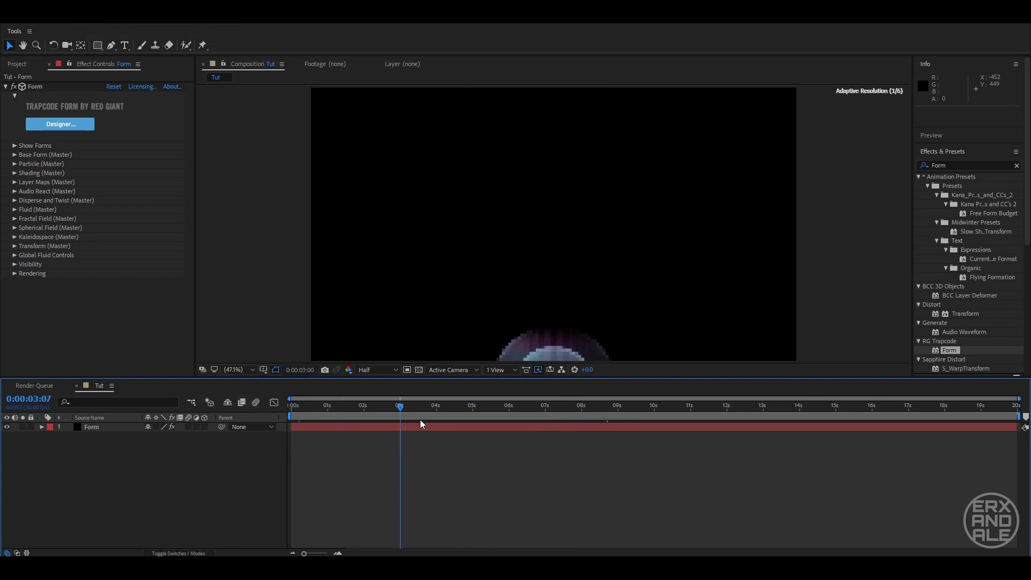
left_click(514, 429)
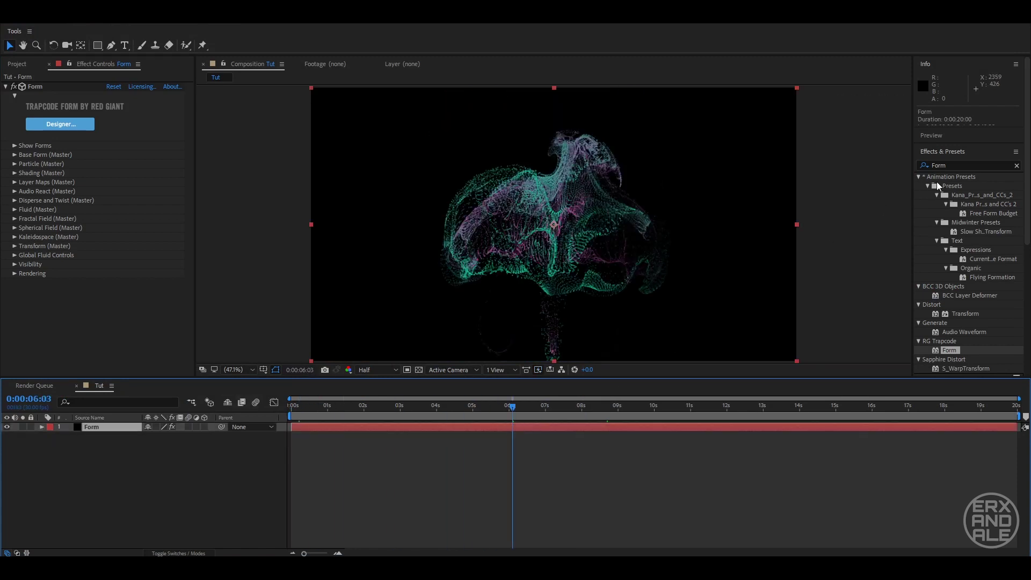
left_click(967, 165)
Step: Add a Stylize > Glow effect to the Form layer with radius 112 and intensity 1.7
type("glow")
scroll(967, 242, "down", 5)
scroll(945, 280, "down", 5)
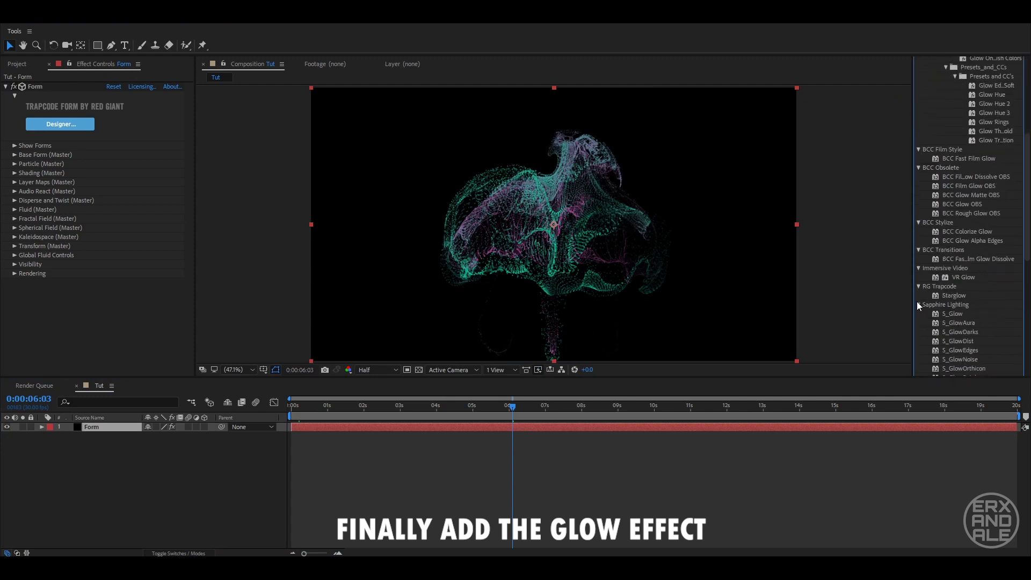
scroll(940, 269, "down", 5)
left_click_drag(960, 273, 687, 267)
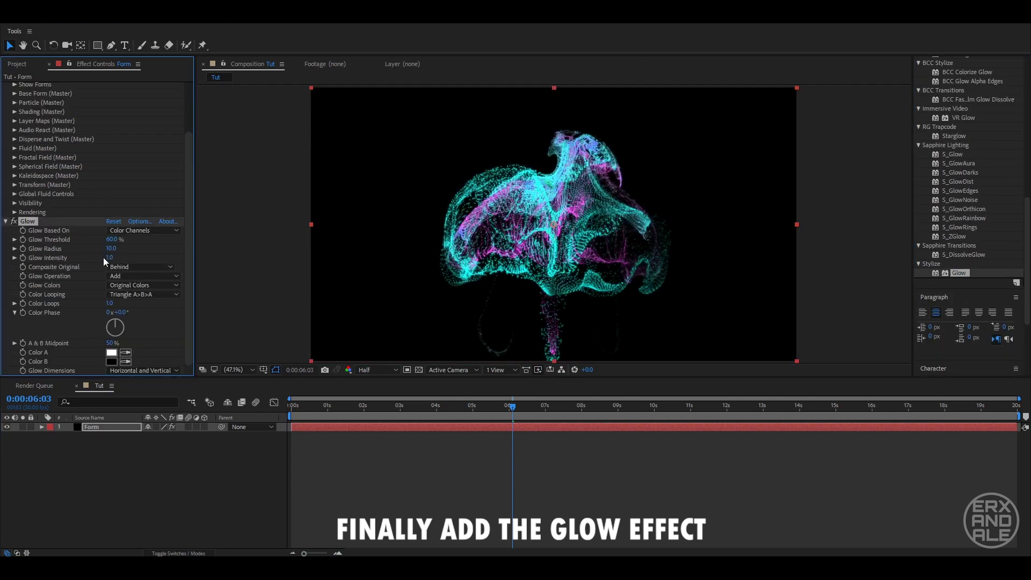
left_click_drag(110, 258, 187, 252)
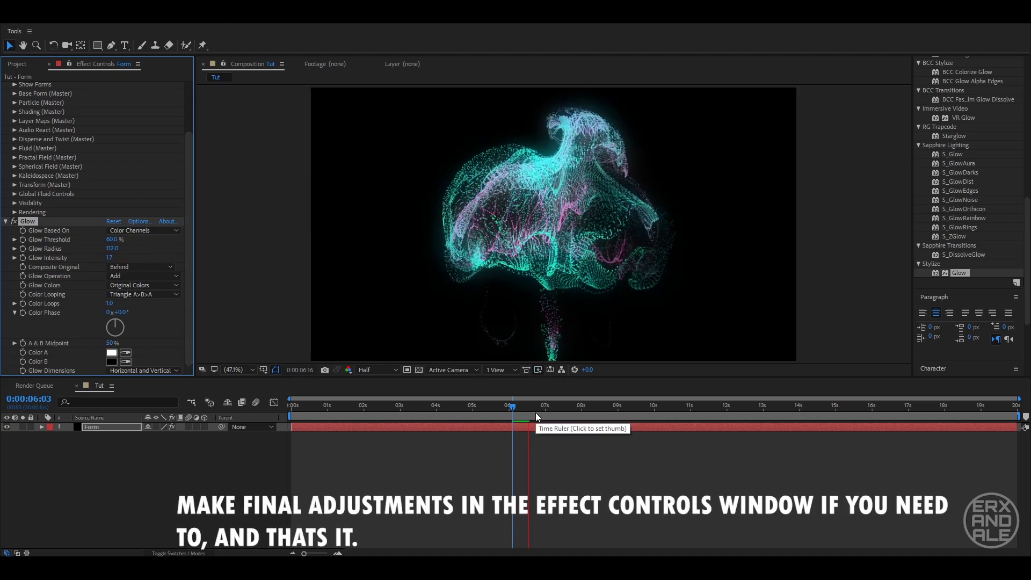
left_click(236, 411)
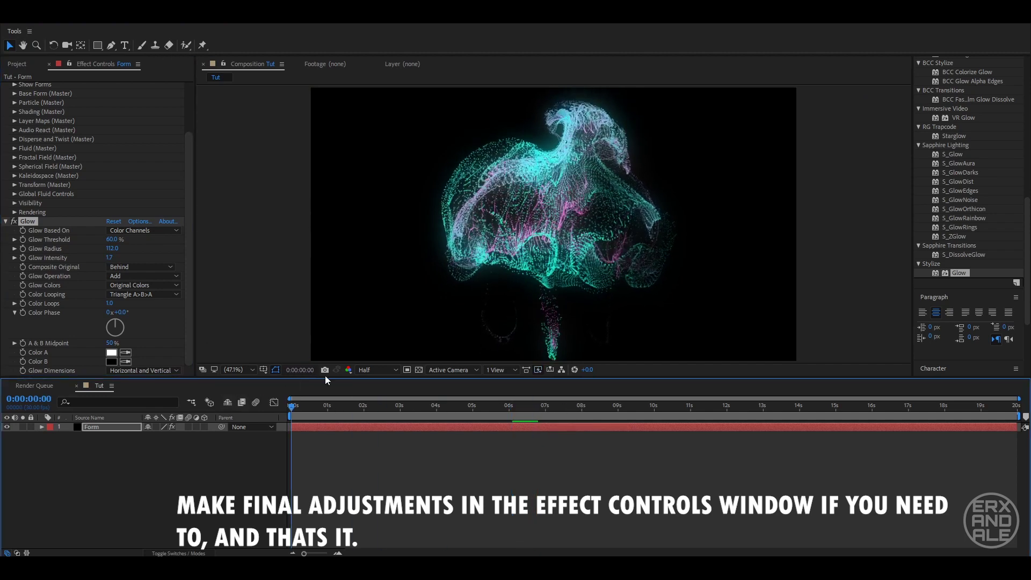
key("space")
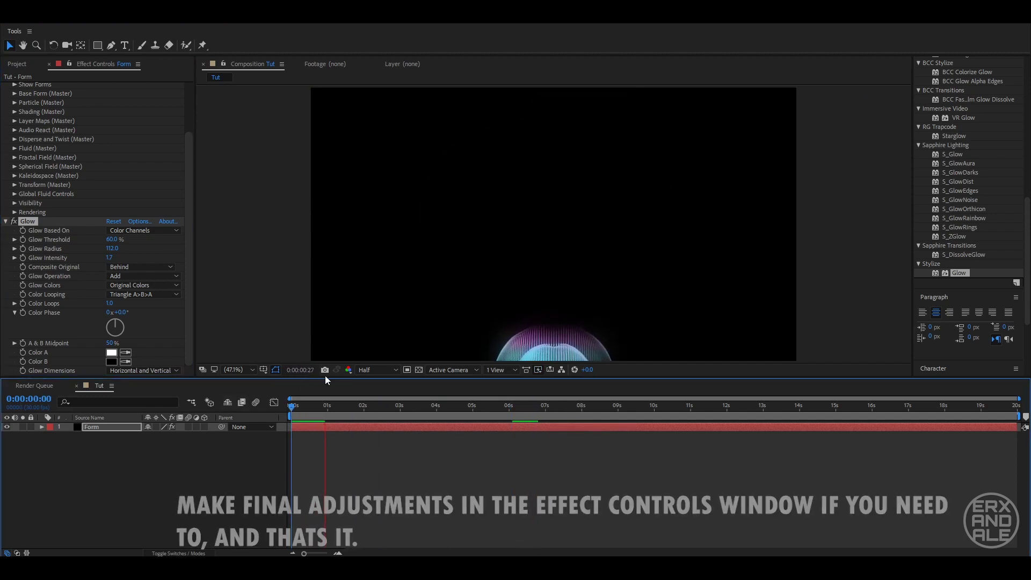